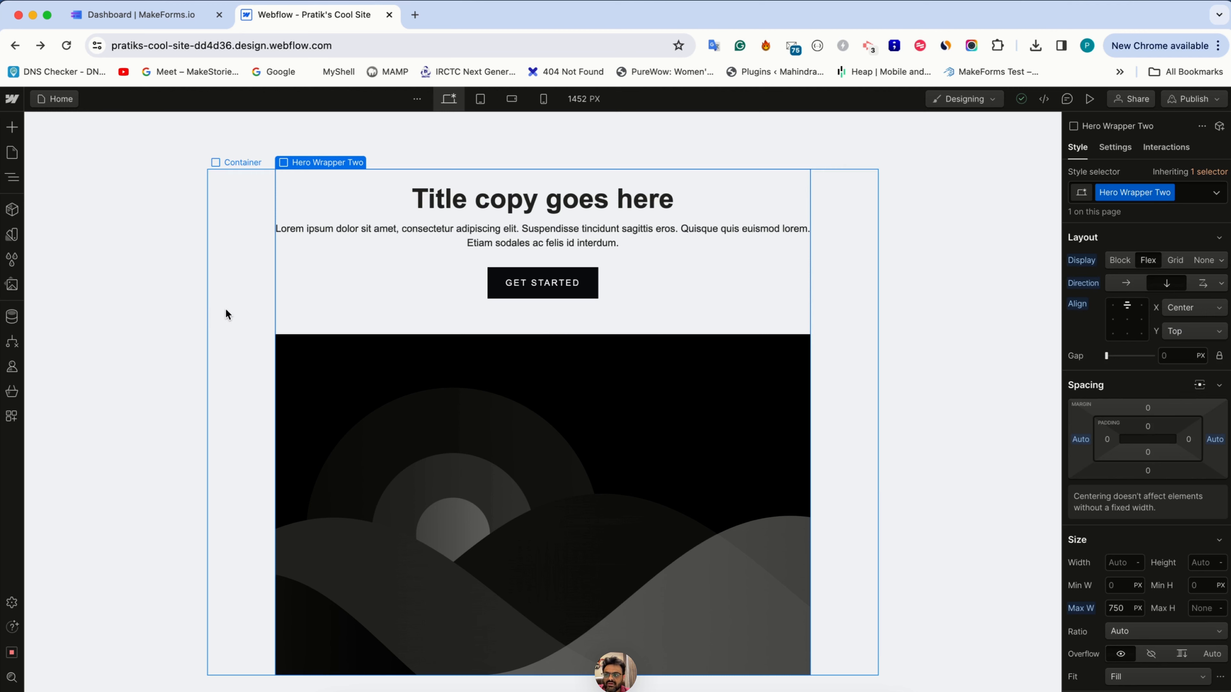
Switch from the Webflow site to the MakeForms dashboard and look through the list of existing forms
{"action": "left_click", "coordinate": [226, 310]}
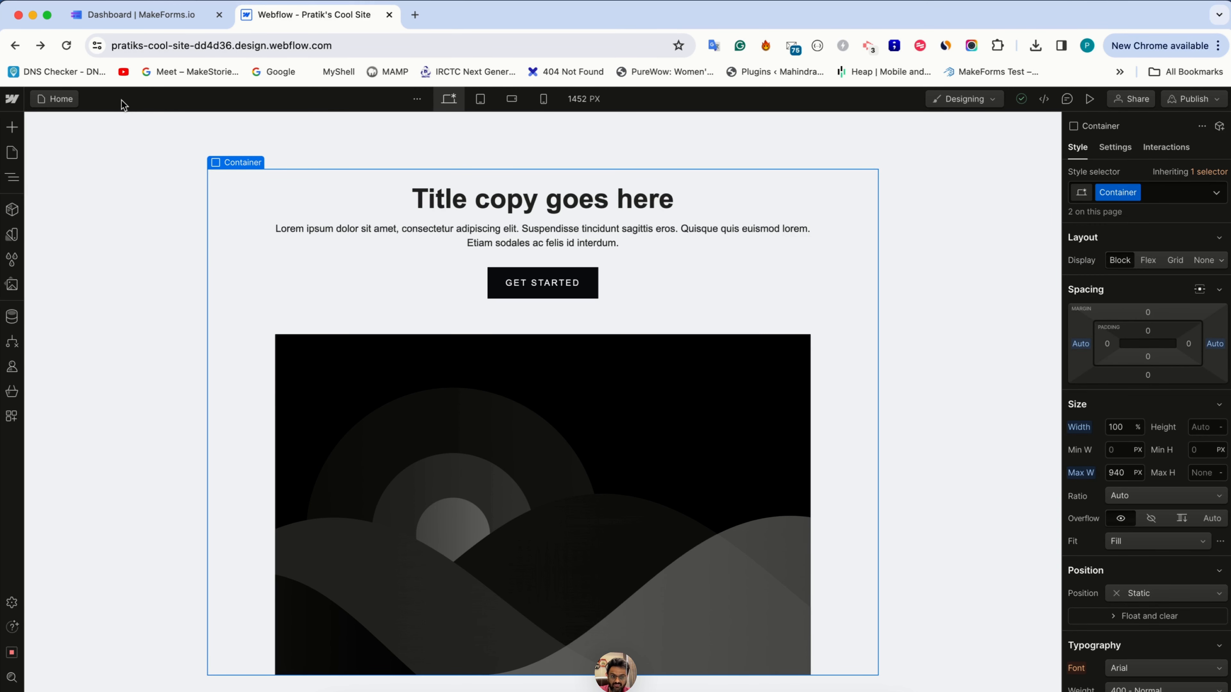
{"action": "left_click", "coordinate": [132, 15]}
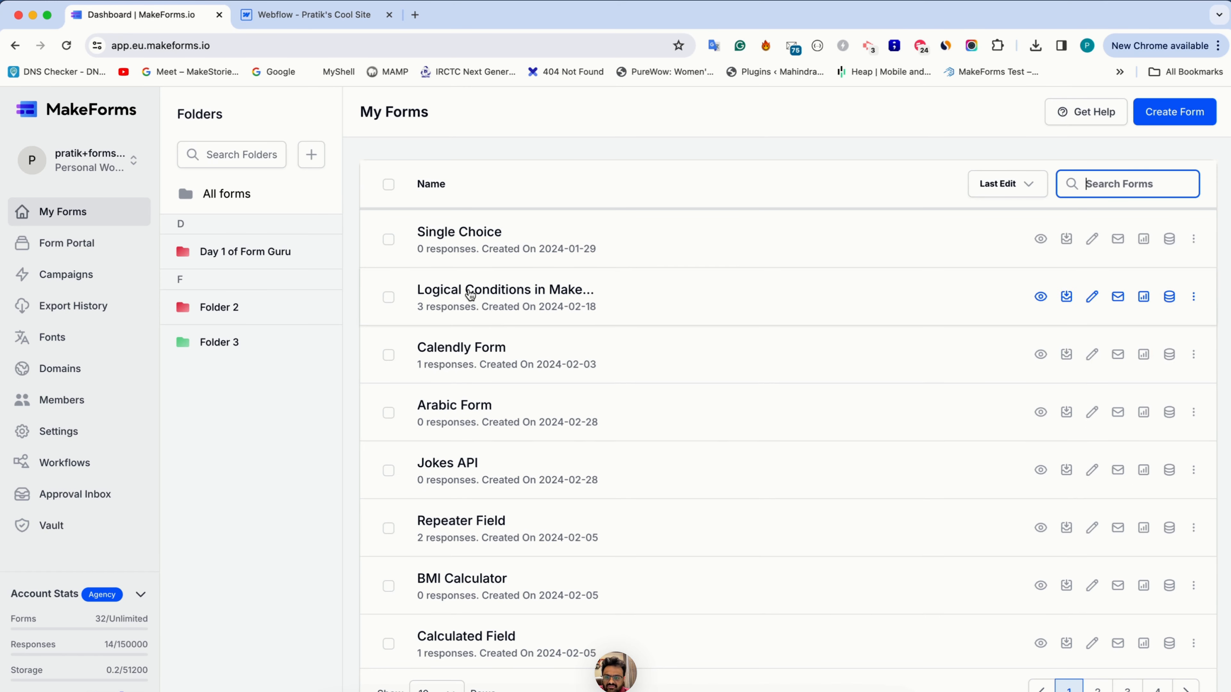
{"action": "scroll", "coordinate": [480, 395], "scroll_direction": "down", "scroll_amount": 1}
{"action": "scroll", "coordinate": [489, 467], "scroll_direction": "up", "scroll_amount": 1}
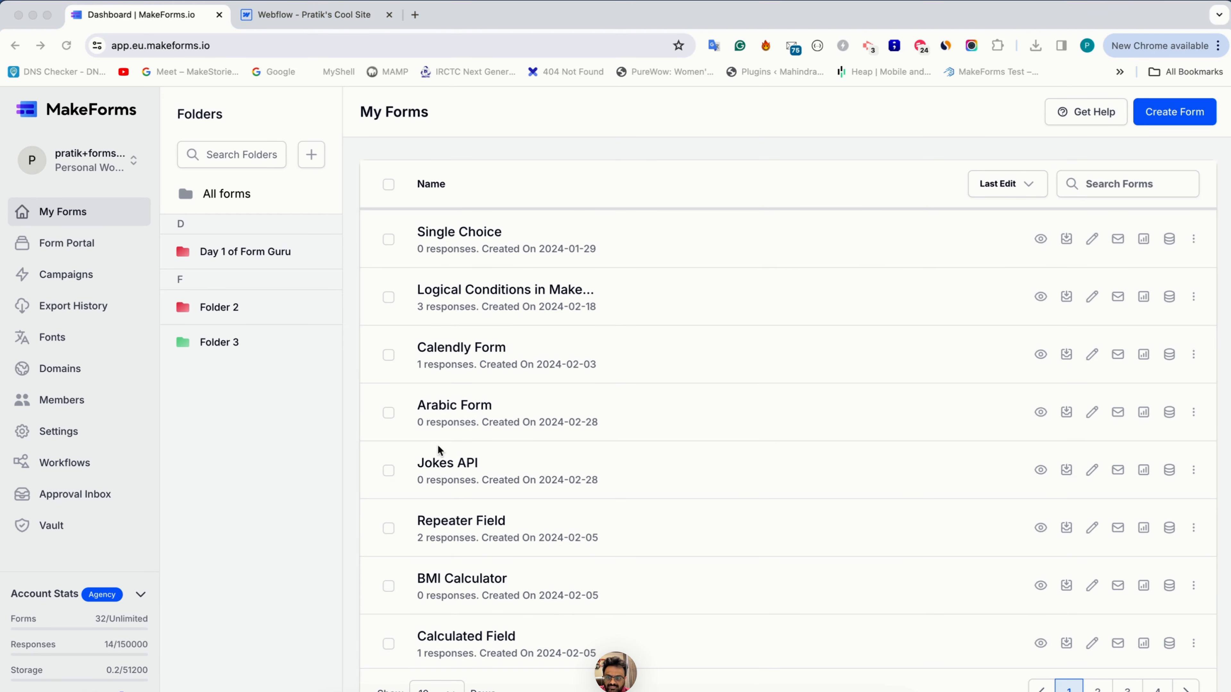
{"action": "scroll", "coordinate": [486, 351], "scroll_direction": "down", "scroll_amount": 3}
{"action": "scroll", "coordinate": [525, 366], "scroll_direction": "up", "scroll_amount": 3}
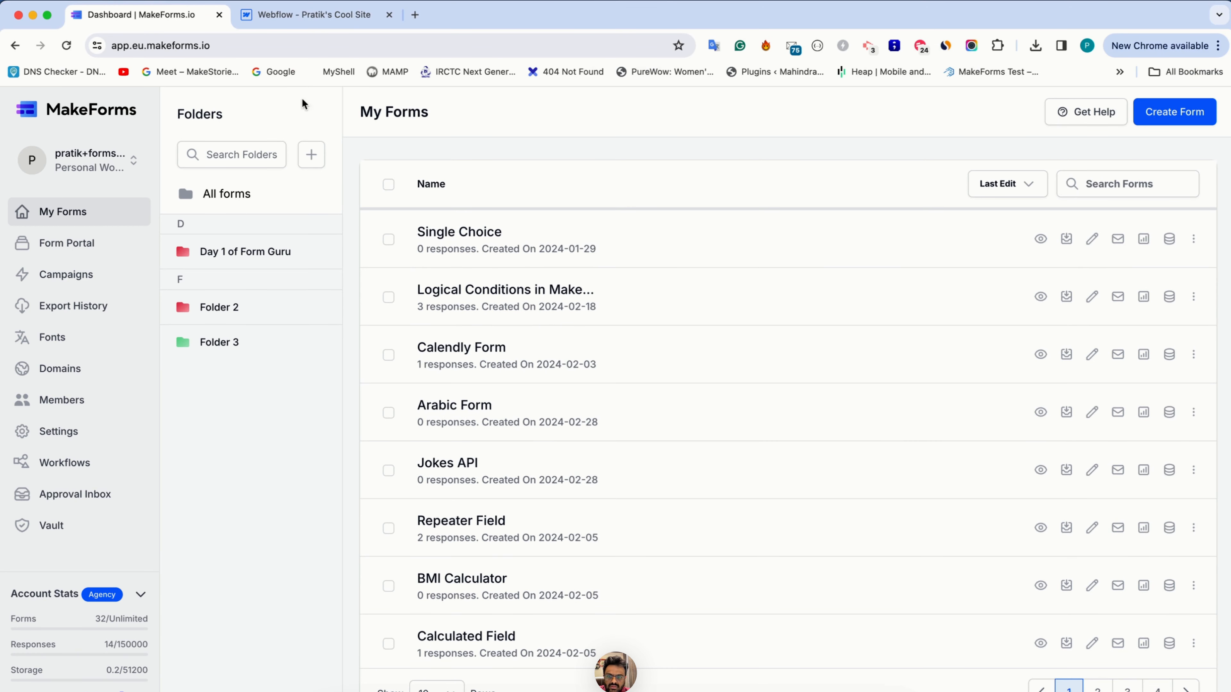
{"action": "left_click", "coordinate": [1121, 182]}
{"action": "type", "text": "one at"}
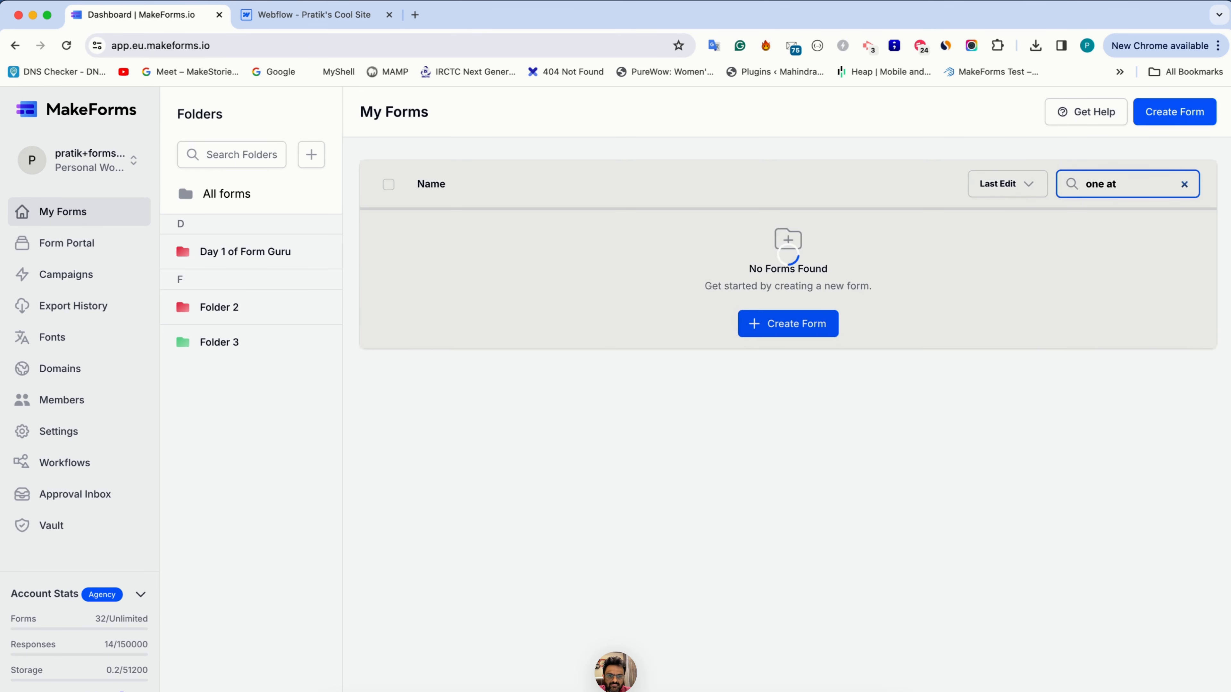
{"action": "key", "text": "super+a"}
{"action": "key", "text": "BackSpace"}
Create a new form from scratch named "Webflow Form", with no folder and English as its language
{"action": "left_click", "coordinate": [1172, 114]}
{"action": "left_click", "coordinate": [717, 372]}
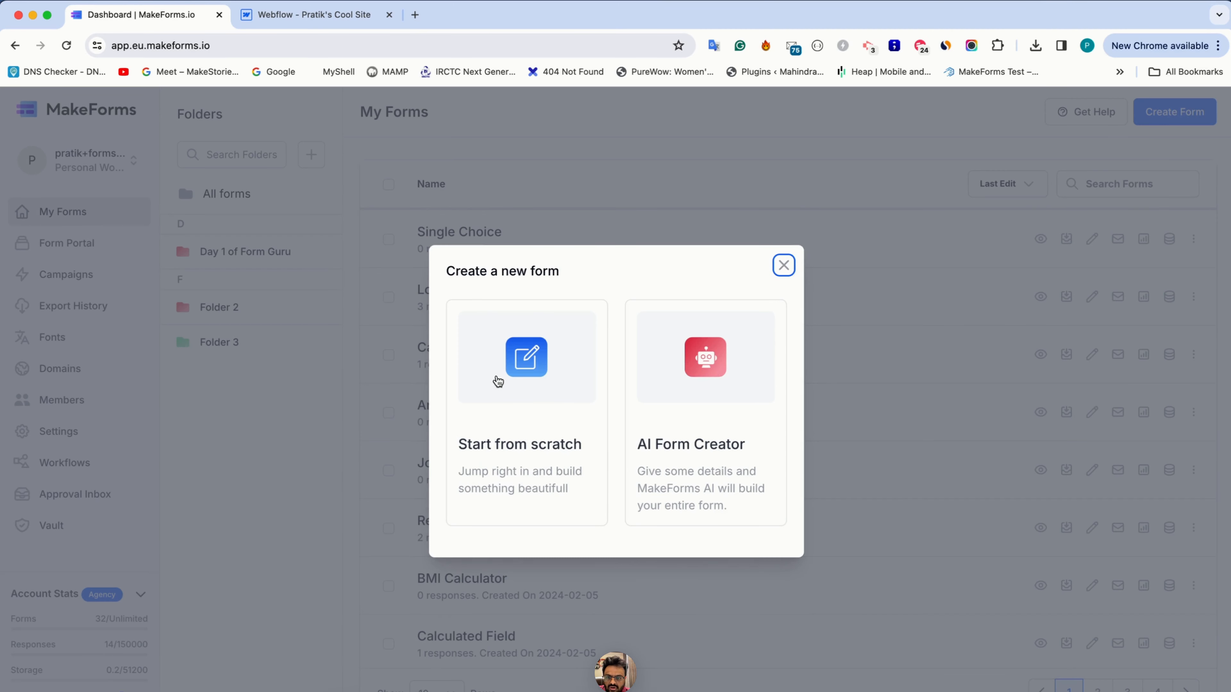
{"action": "left_click", "coordinate": [494, 382]}
{"action": "left_click", "coordinate": [502, 348]}
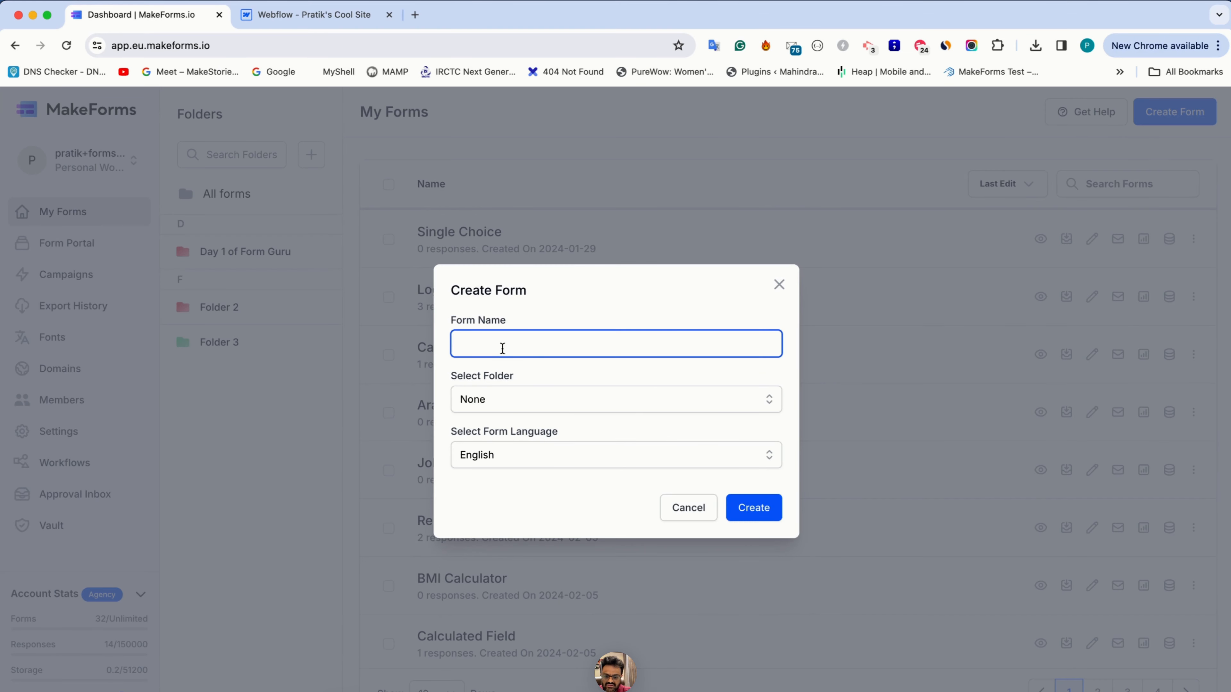
{"action": "type", "text": "Webflow"}
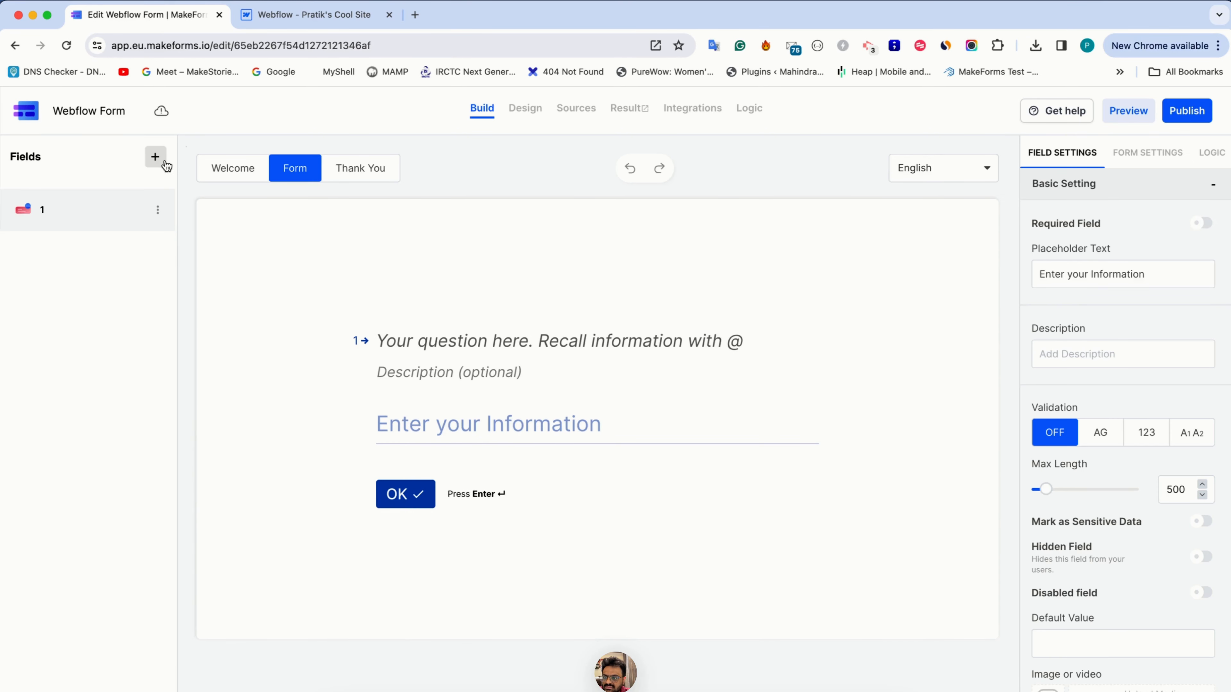
Add Name, Address and Email fields to the form after the default input field
{"action": "left_click", "coordinate": [156, 157]}
{"action": "left_click", "coordinate": [223, 215]}
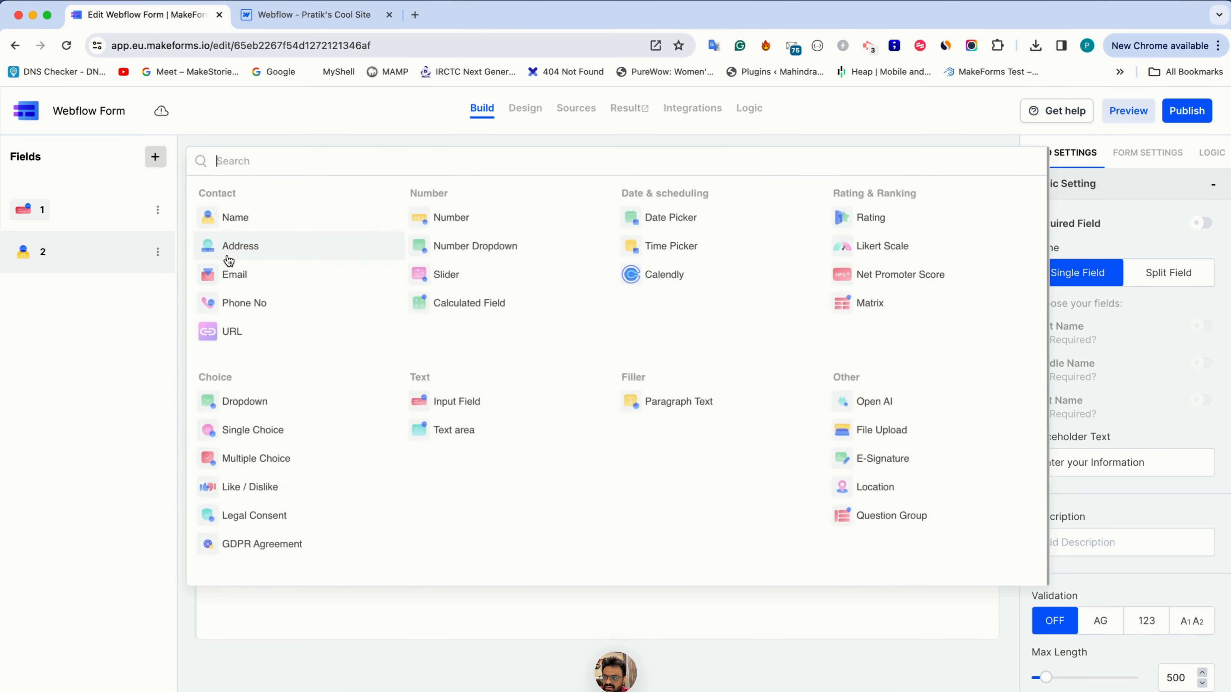
{"action": "left_click", "coordinate": [229, 257]}
{"action": "left_click", "coordinate": [155, 157]}
{"action": "left_click", "coordinate": [233, 274]}
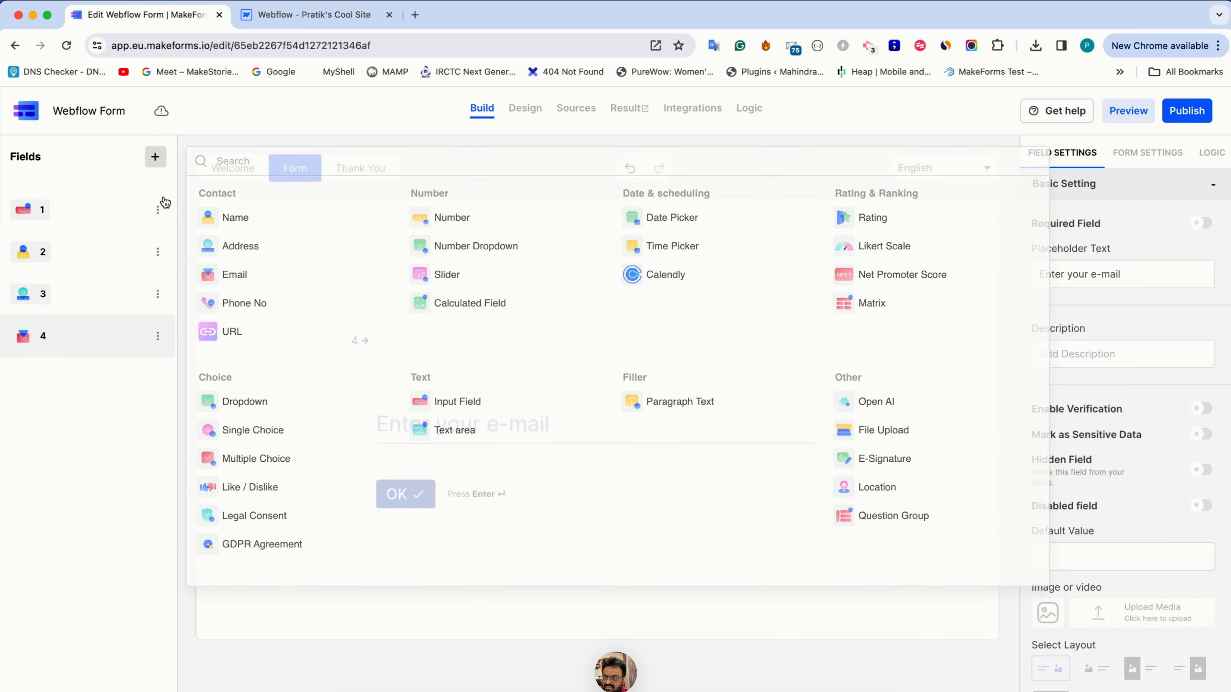
Delete the default input field and add a Phone No field directly after the name field
{"action": "left_click", "coordinate": [157, 209]}
{"action": "left_click", "coordinate": [184, 262]}
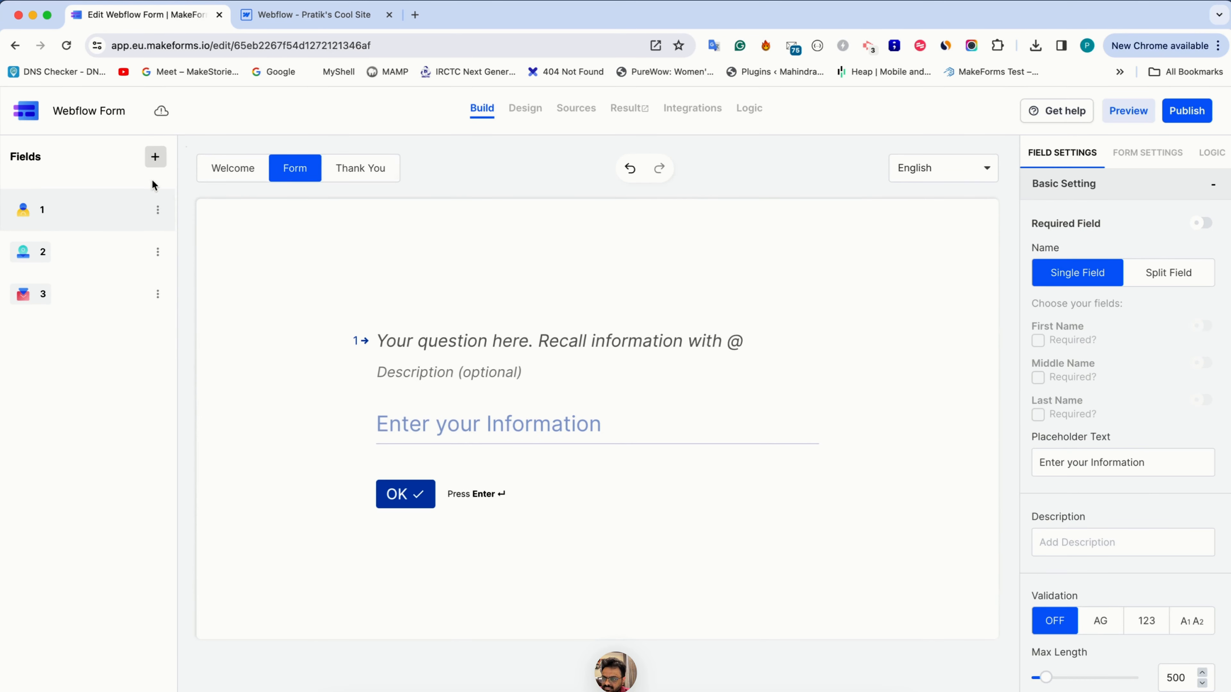
{"action": "left_click", "coordinate": [155, 157]}
{"action": "left_click", "coordinate": [245, 304]}
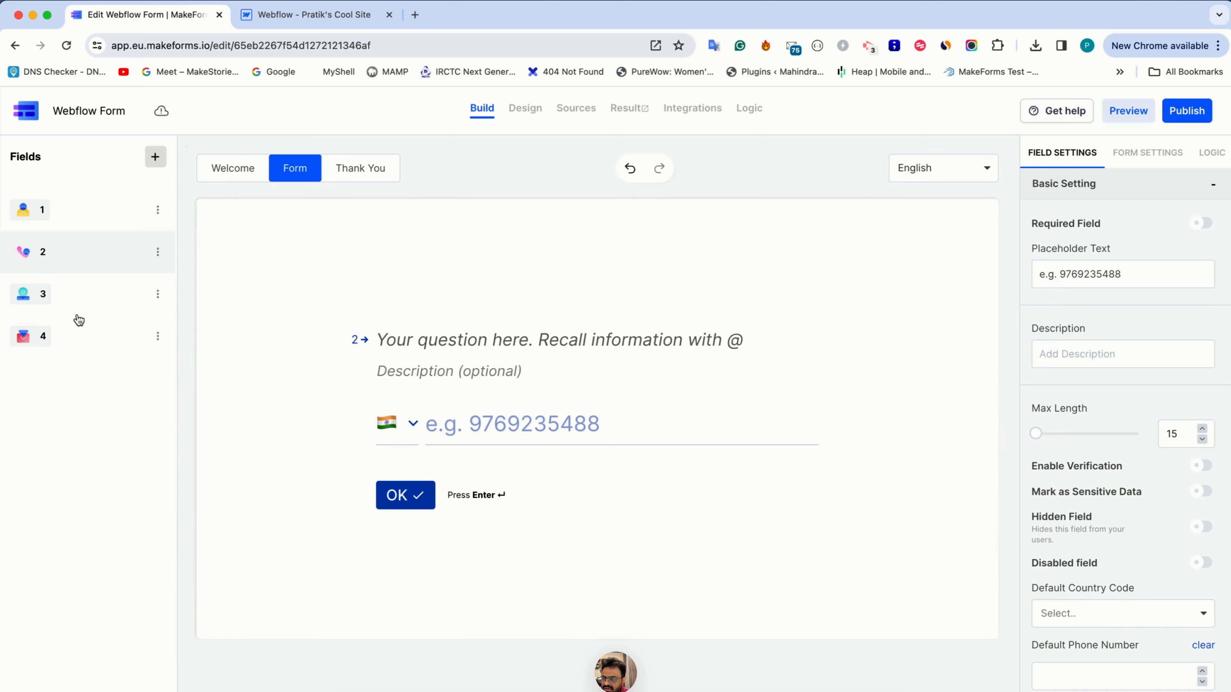
{"action": "left_click", "coordinate": [103, 220]}
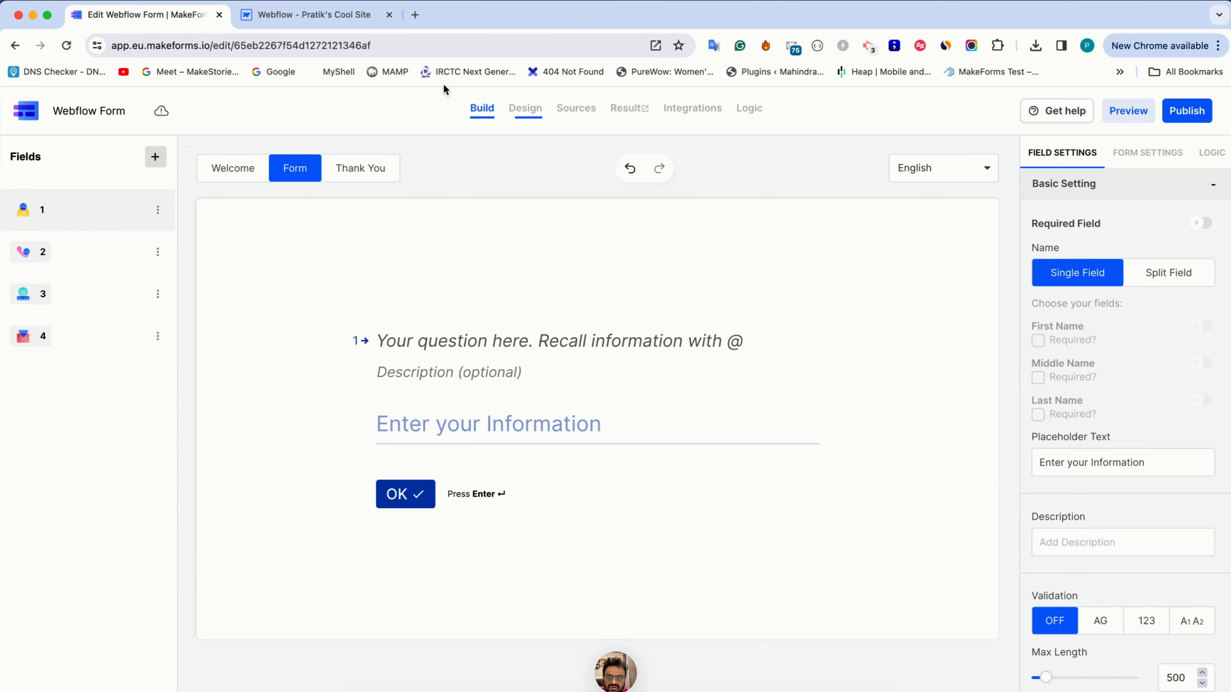
Switch to the Webflow site to look over its hero section, and return to the MakeForms form editor
{"action": "left_click", "coordinate": [315, 15]}
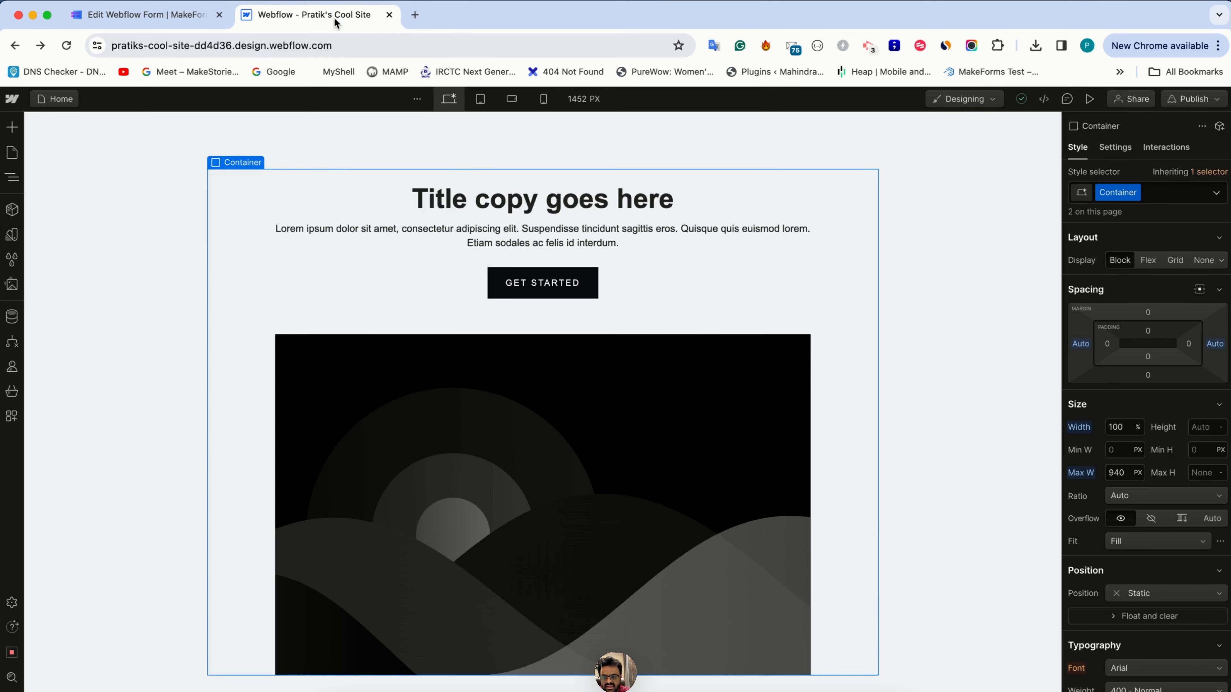
{"action": "scroll", "coordinate": [550, 173], "scroll_direction": "down", "scroll_amount": 5}
{"action": "scroll", "coordinate": [549, 173], "scroll_direction": "up", "scroll_amount": 1}
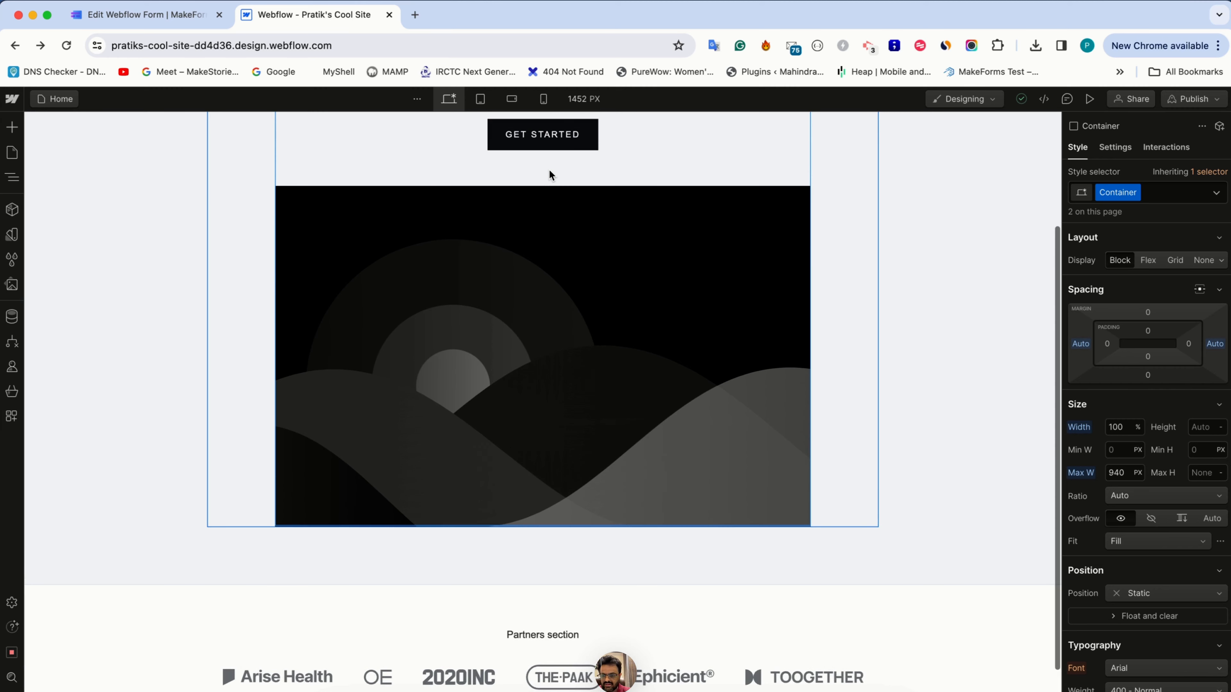
{"action": "key", "text": "ctrl+shift+Tab"}
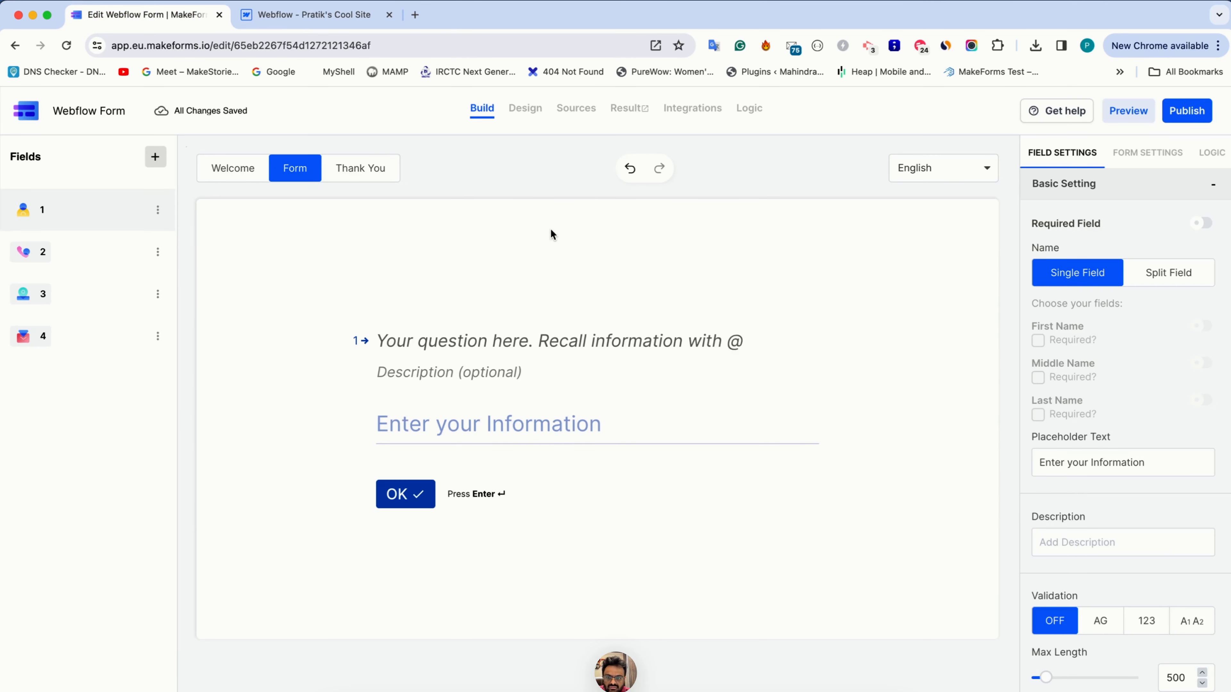
Set the name field's question text to "Please let me know your name"
{"action": "left_click", "coordinate": [458, 348]}
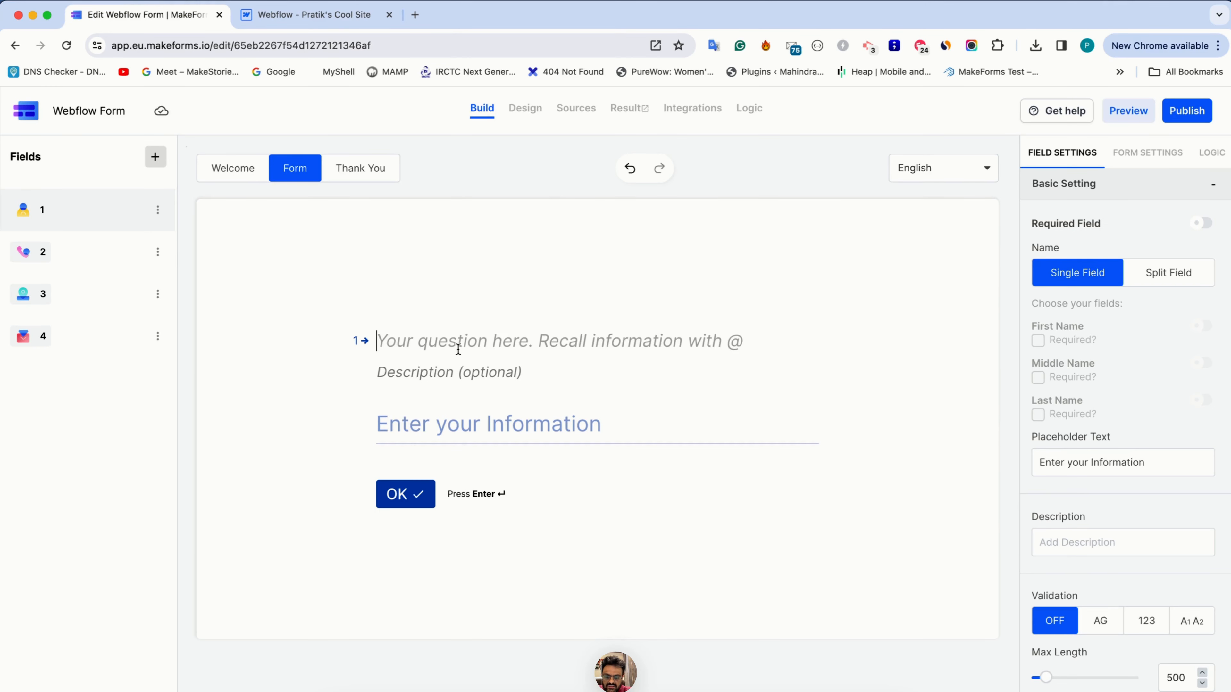
{"action": "type", "text": "Your"}
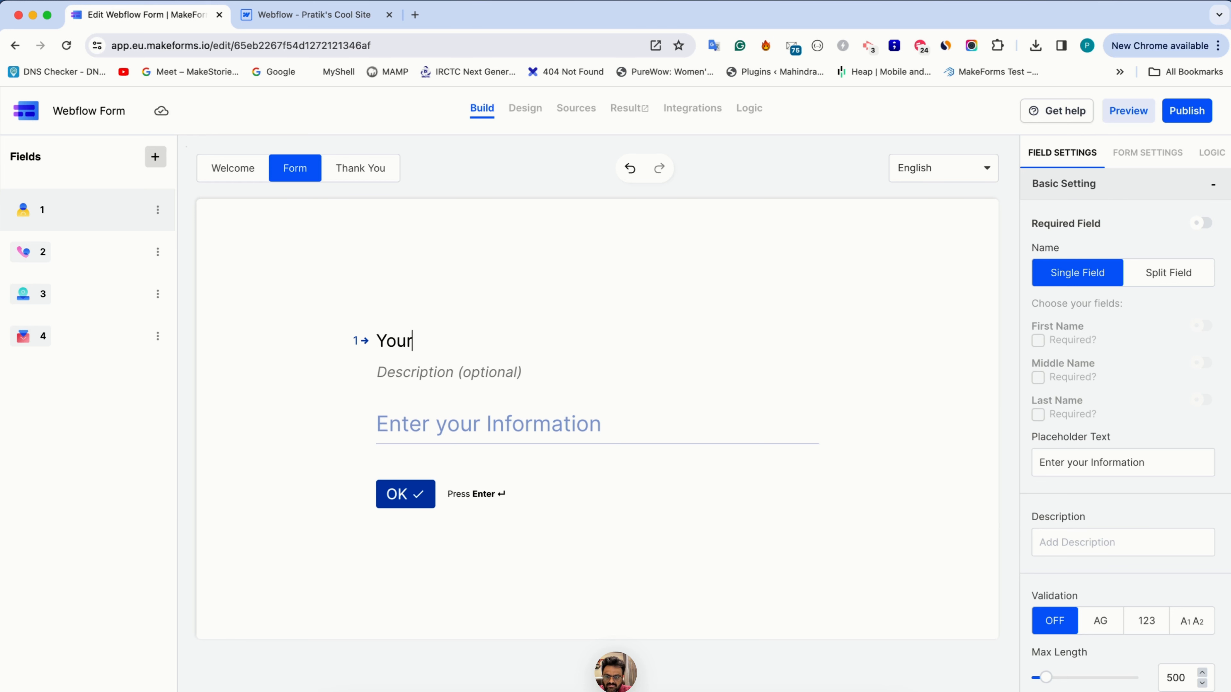
{"action": "key", "text": "ctrl+a"}
{"action": "type", "text": "Please e"}
{"action": "key", "text": "BackSpace"}
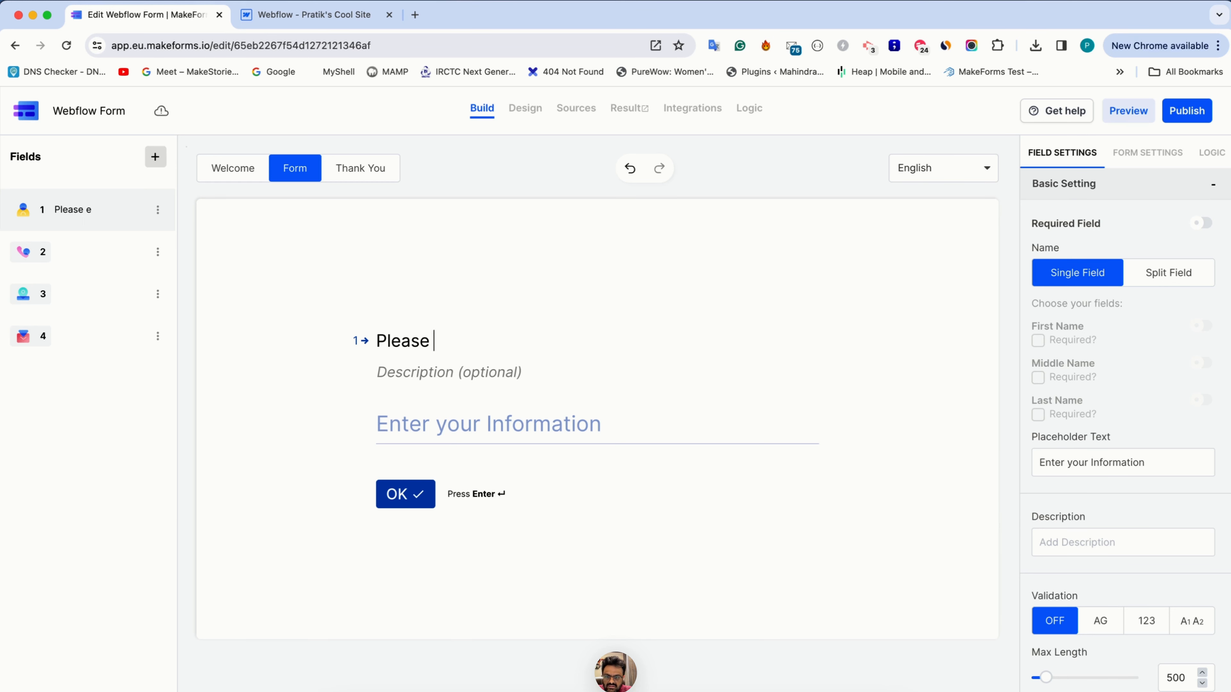
{"action": "type", "text": "let me know your"}
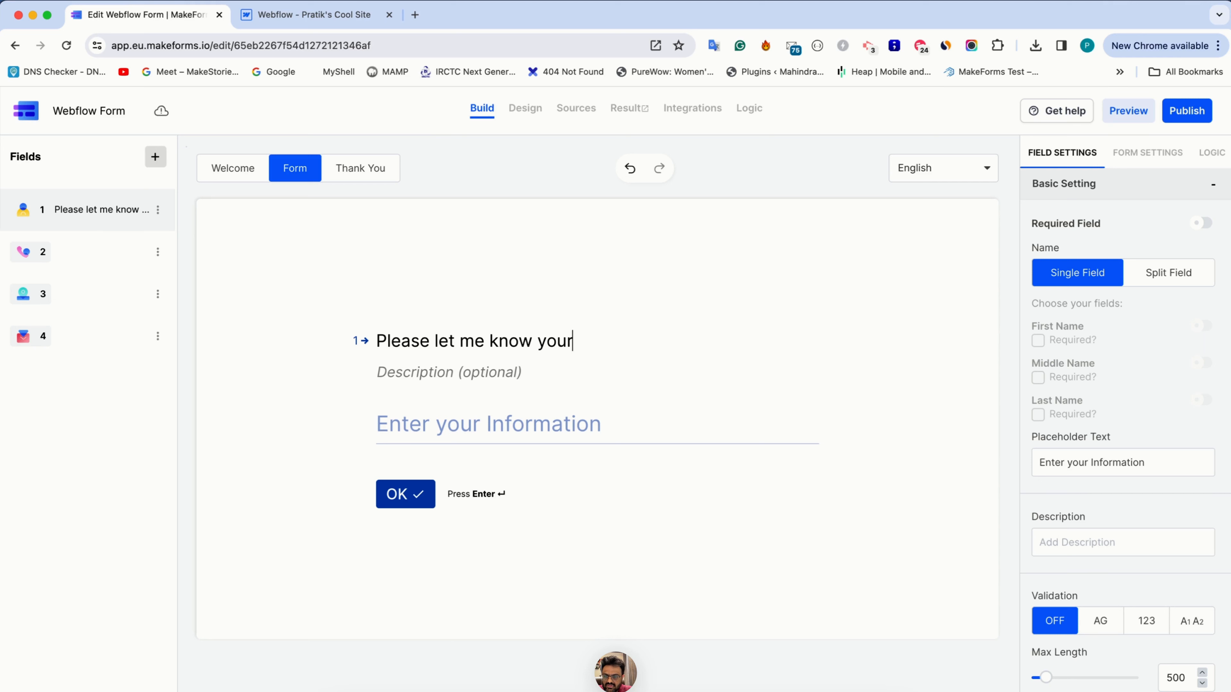
{"action": "type", "text": " bae"}
{"action": "key", "text": "BackSpace"}
{"action": "key", "text": "BackSpace"}
{"action": "key", "text": "BackSpace"}
{"action": "type", "text": "name"}
Set the phone field's question text to "Your phone number"
{"action": "left_click", "coordinate": [111, 255]}
{"action": "left_click", "coordinate": [558, 336]}
{"action": "type", "text": "Y"}
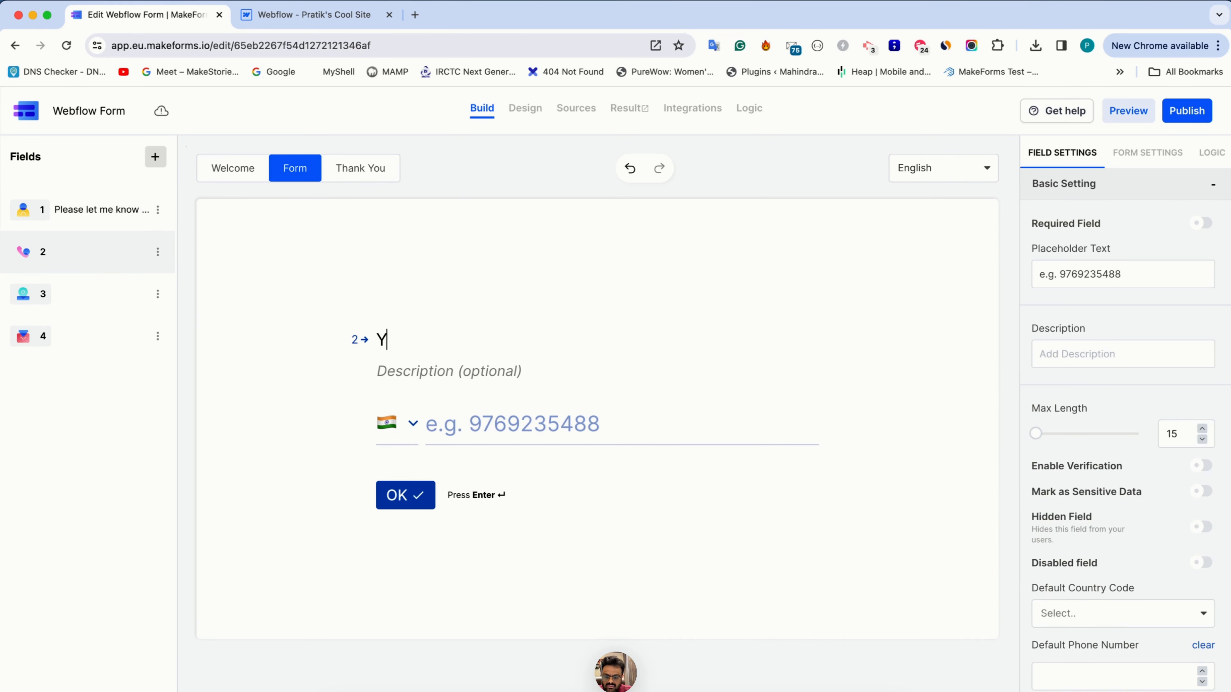
{"action": "type", "text": "our phone number"}
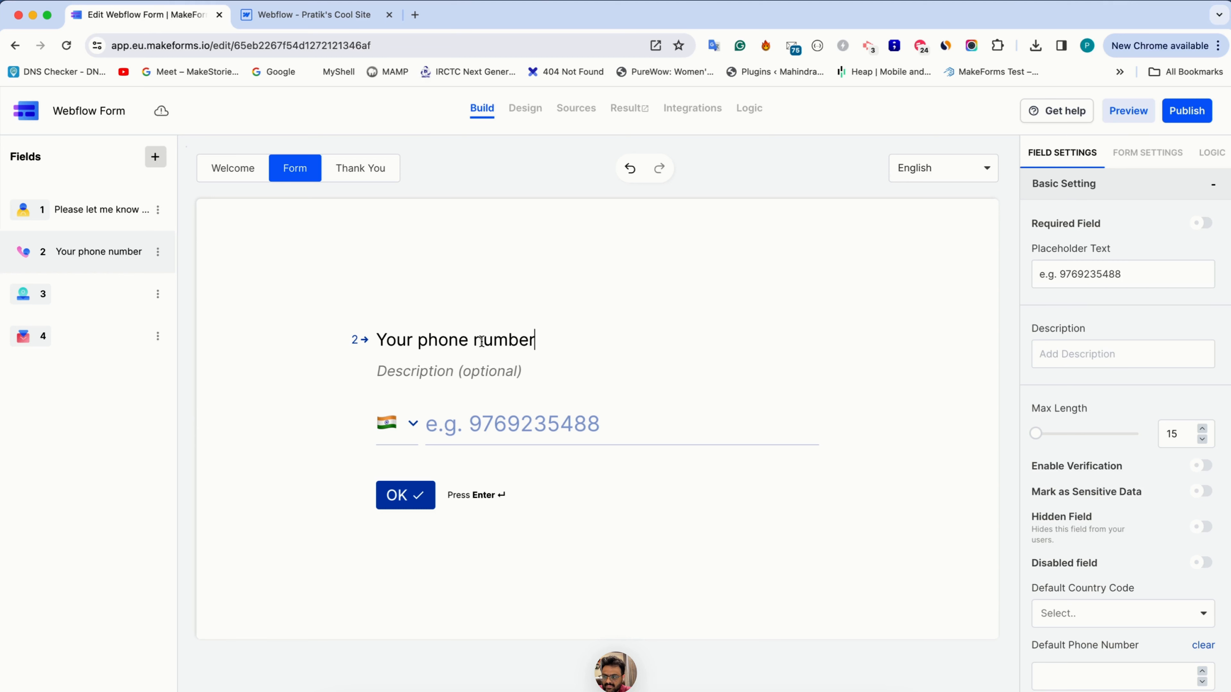
Set the address field's question text to "Your address please"
{"action": "left_click", "coordinate": [80, 303]}
{"action": "left_click", "coordinate": [509, 330]}
{"action": "type", "text": "Your adde"}
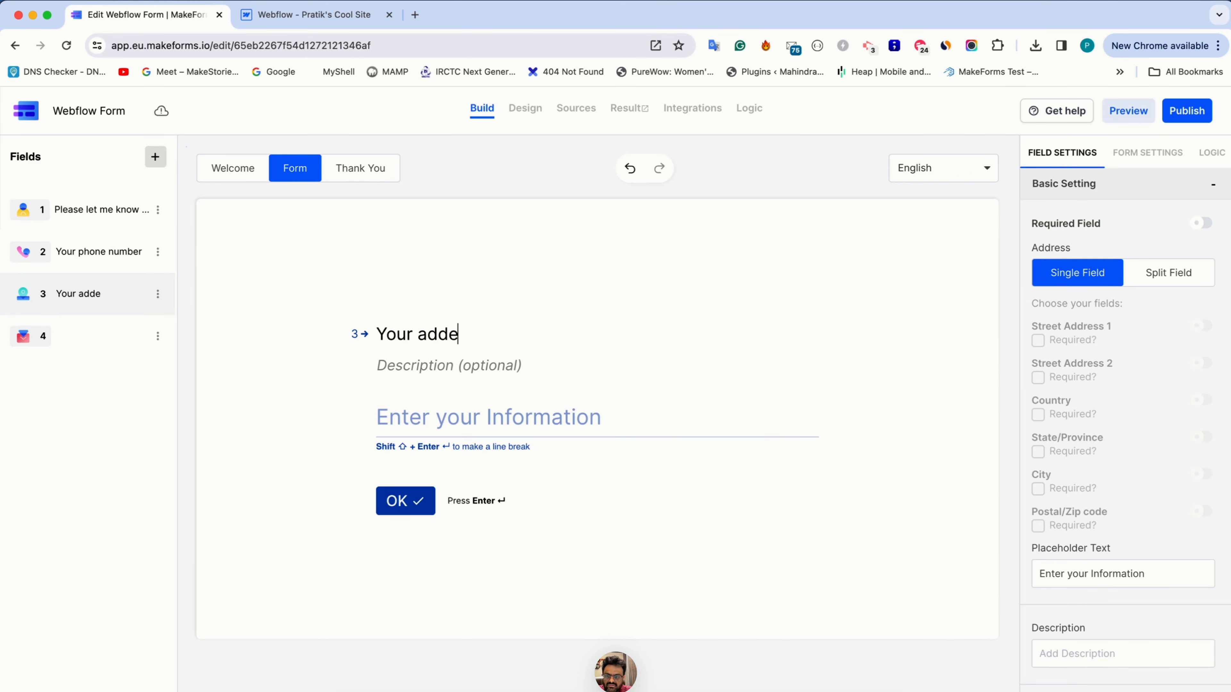
{"action": "type", "text": "ess pe"}
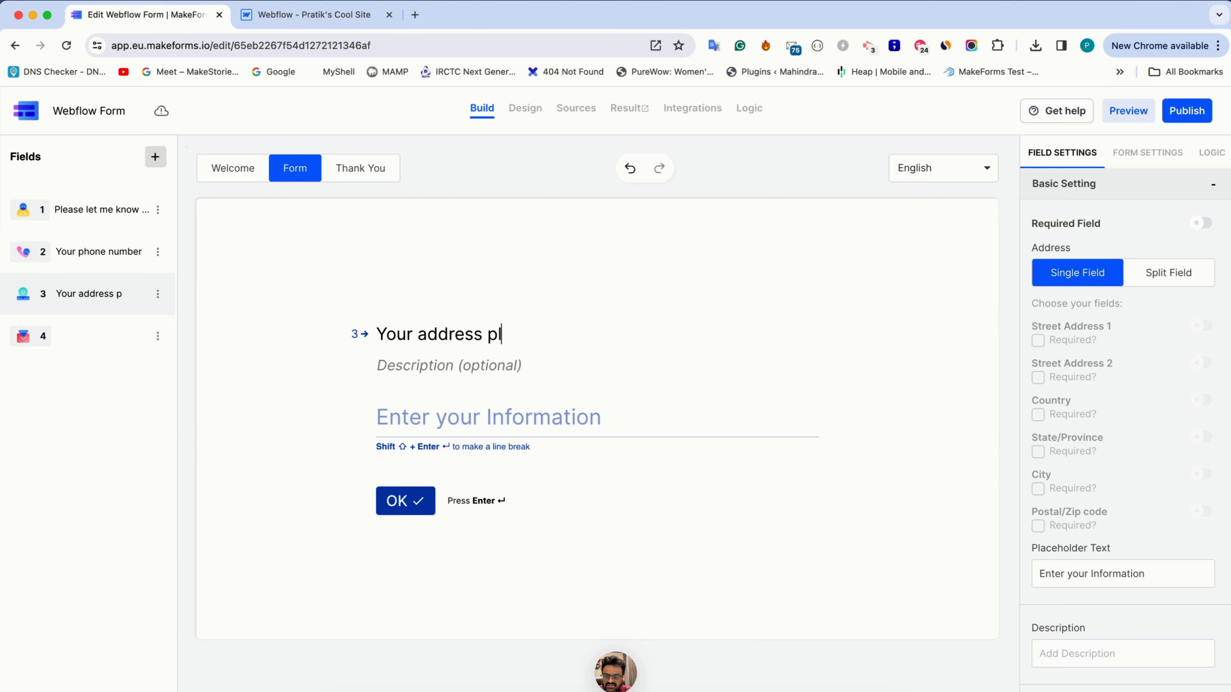
{"action": "type", "text": "ease"}
Set the email field's question to "How about your name" followed by a recall of the answer to "Please let me know your name"
{"action": "left_click", "coordinate": [115, 347]}
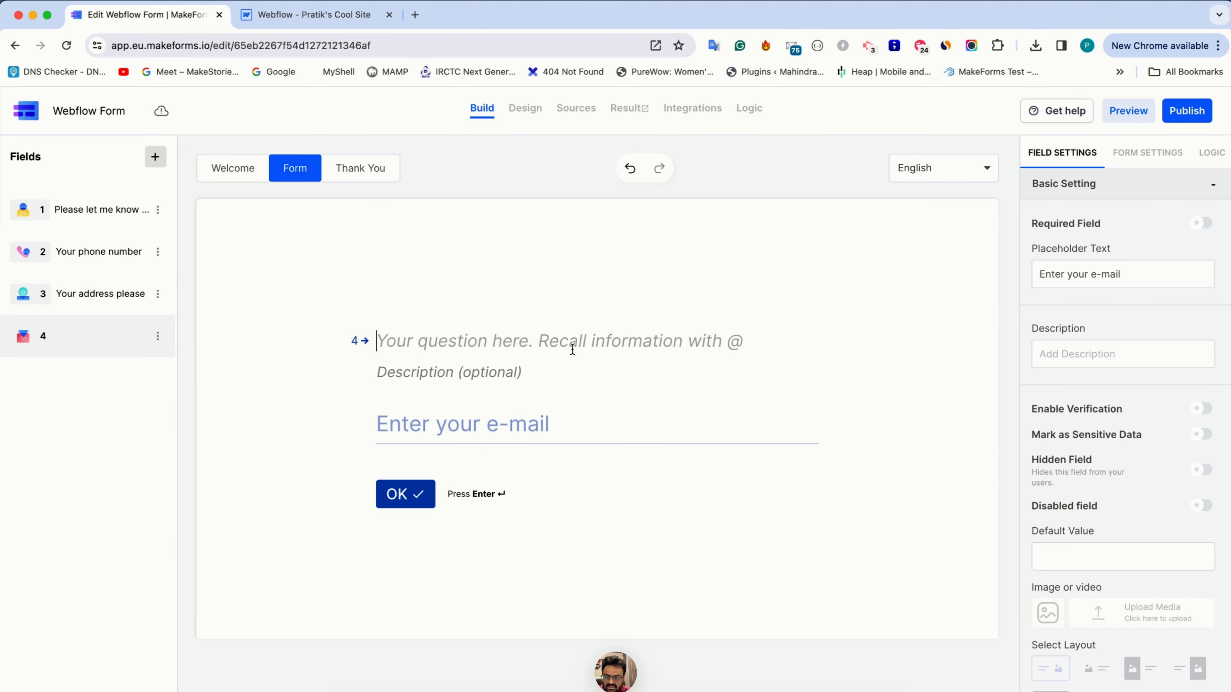
{"action": "type", "text": "How about your n"}
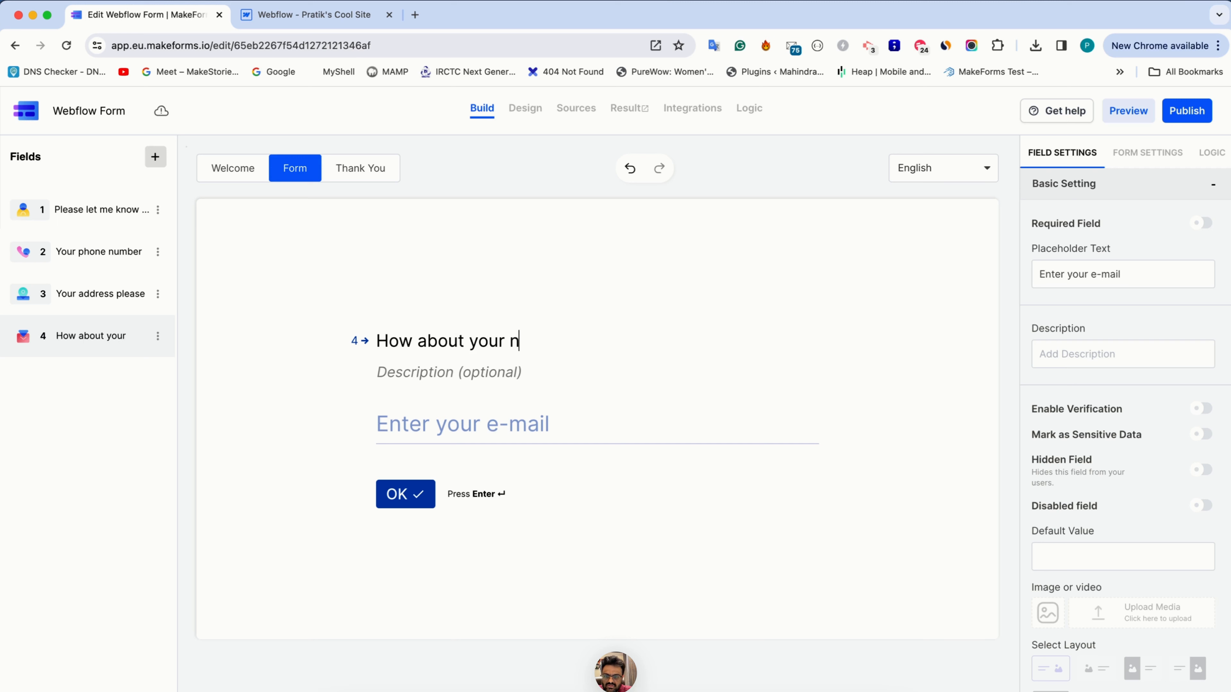
{"action": "type", "text": "ame @"}
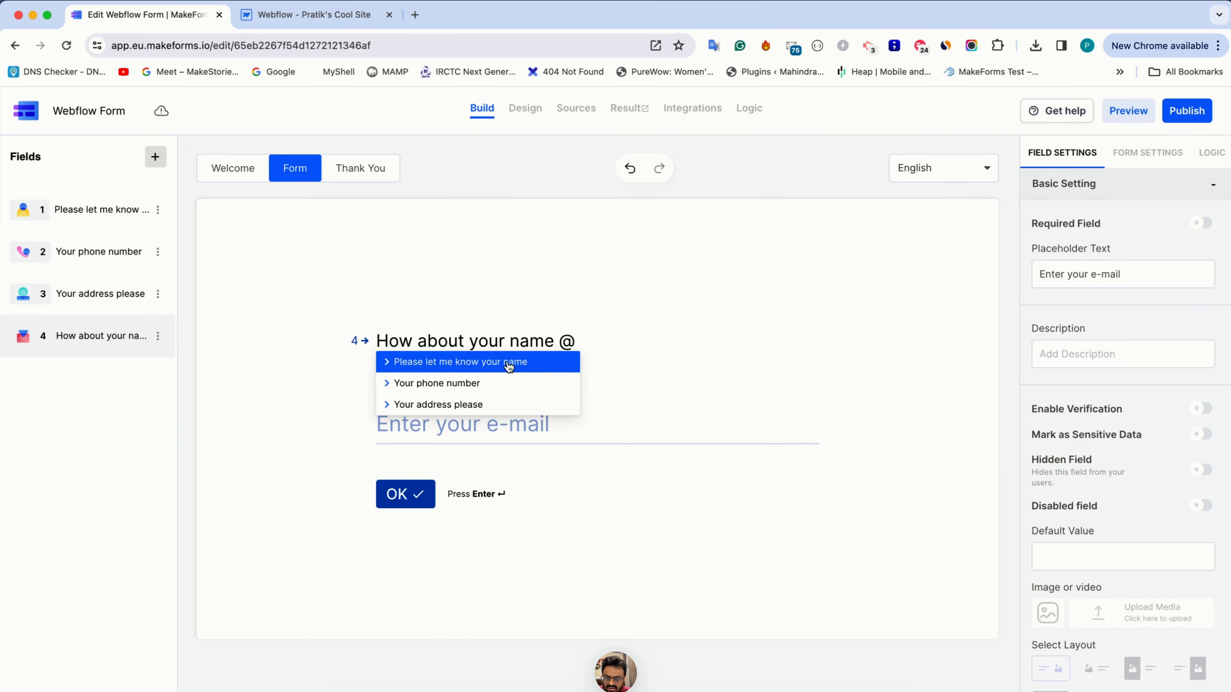
{"action": "left_click", "coordinate": [508, 367]}
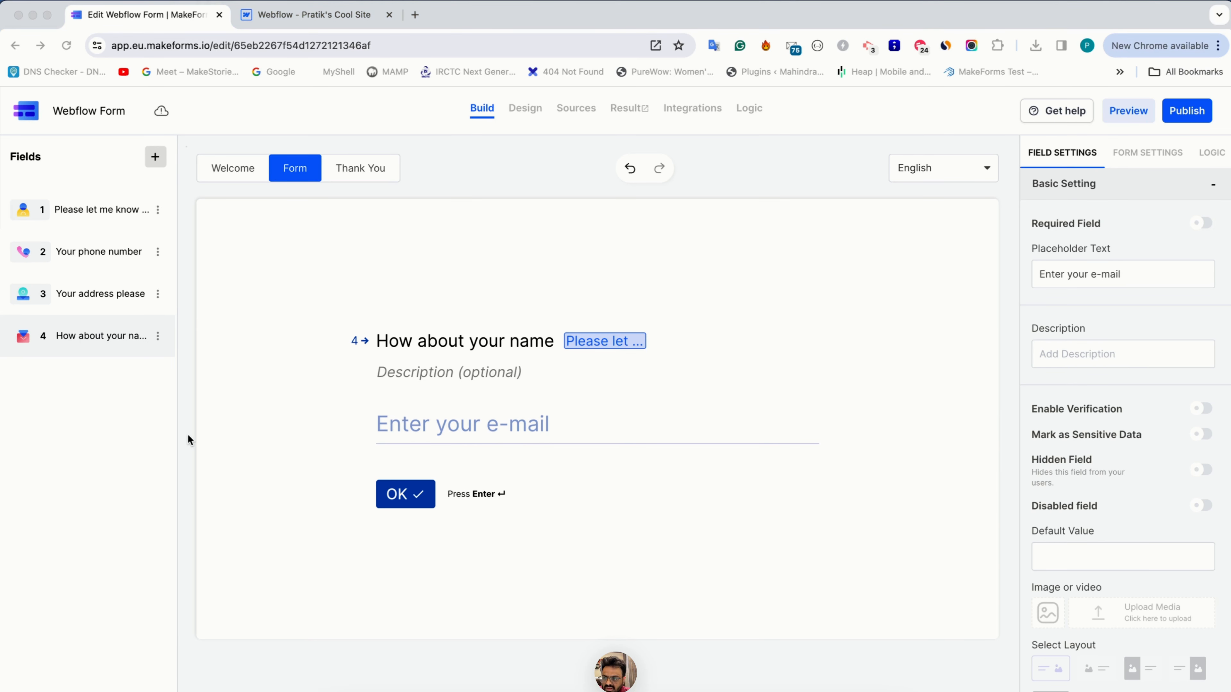
Apply gallery design #S3, with the dark button, to the form
{"action": "left_click", "coordinate": [523, 108]}
{"action": "left_click", "coordinate": [1125, 263]}
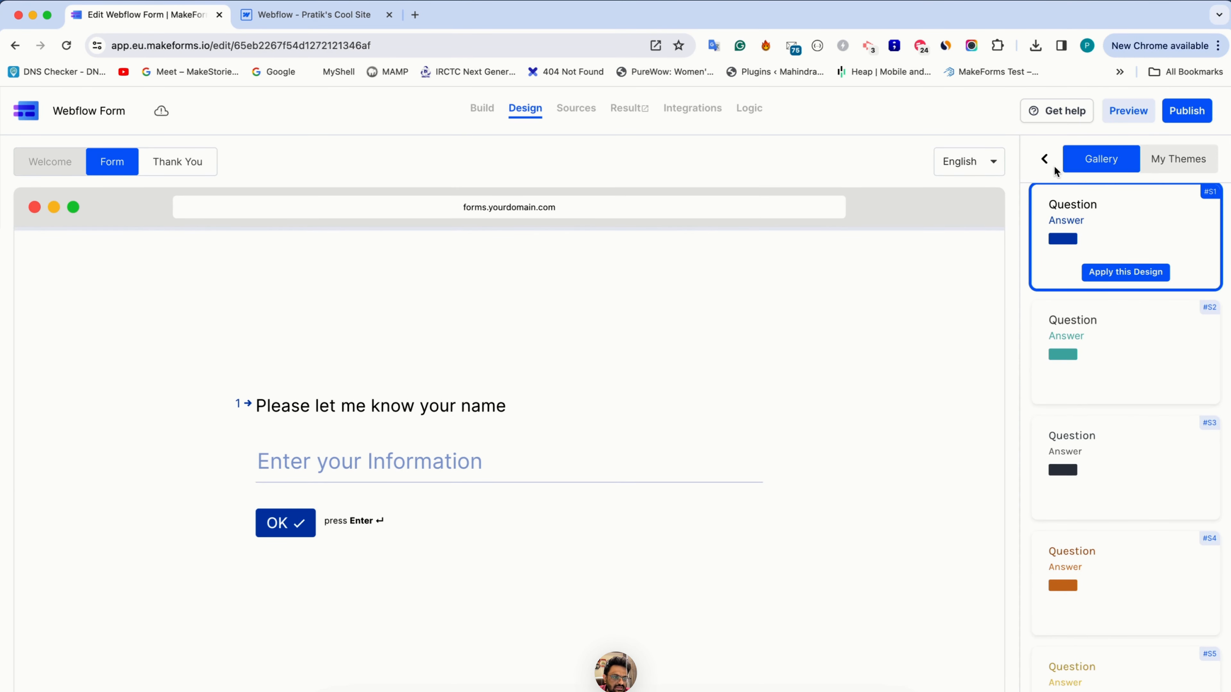
{"action": "left_click", "coordinate": [1044, 159]}
{"action": "left_click", "coordinate": [1117, 266]}
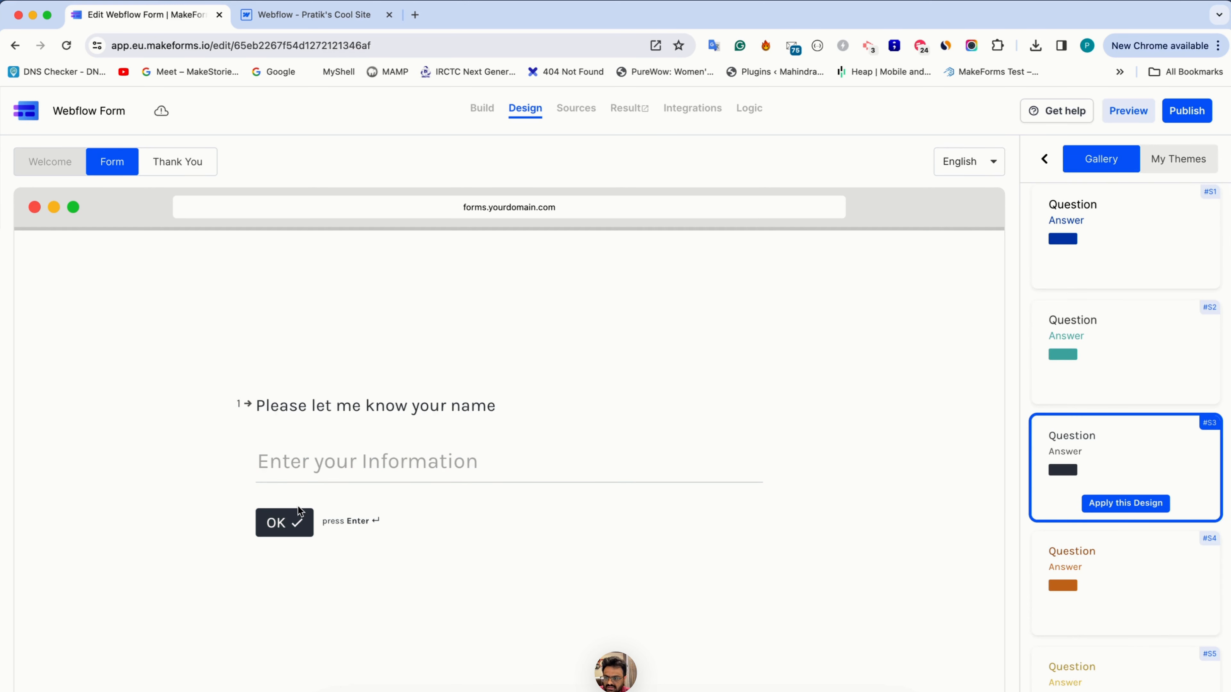
{"action": "scroll", "coordinate": [417, 445], "scroll_direction": "down", "scroll_amount": 2}
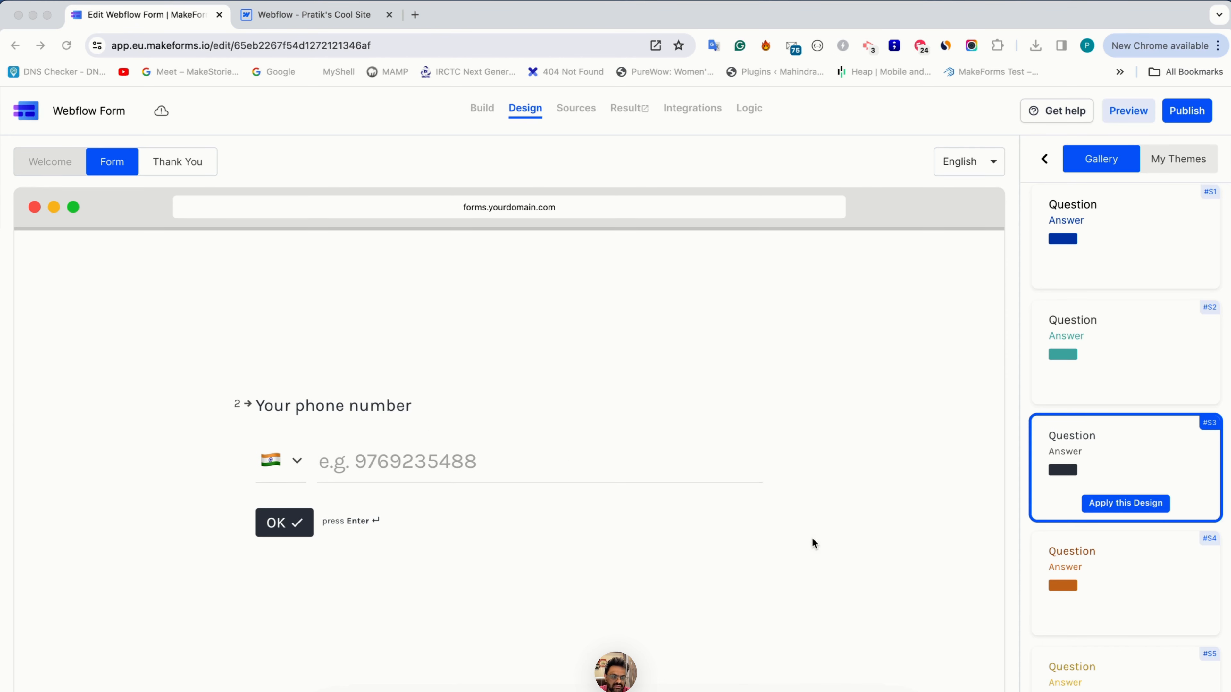
{"action": "left_click", "coordinate": [1095, 504]}
{"action": "left_click", "coordinate": [1108, 504]}
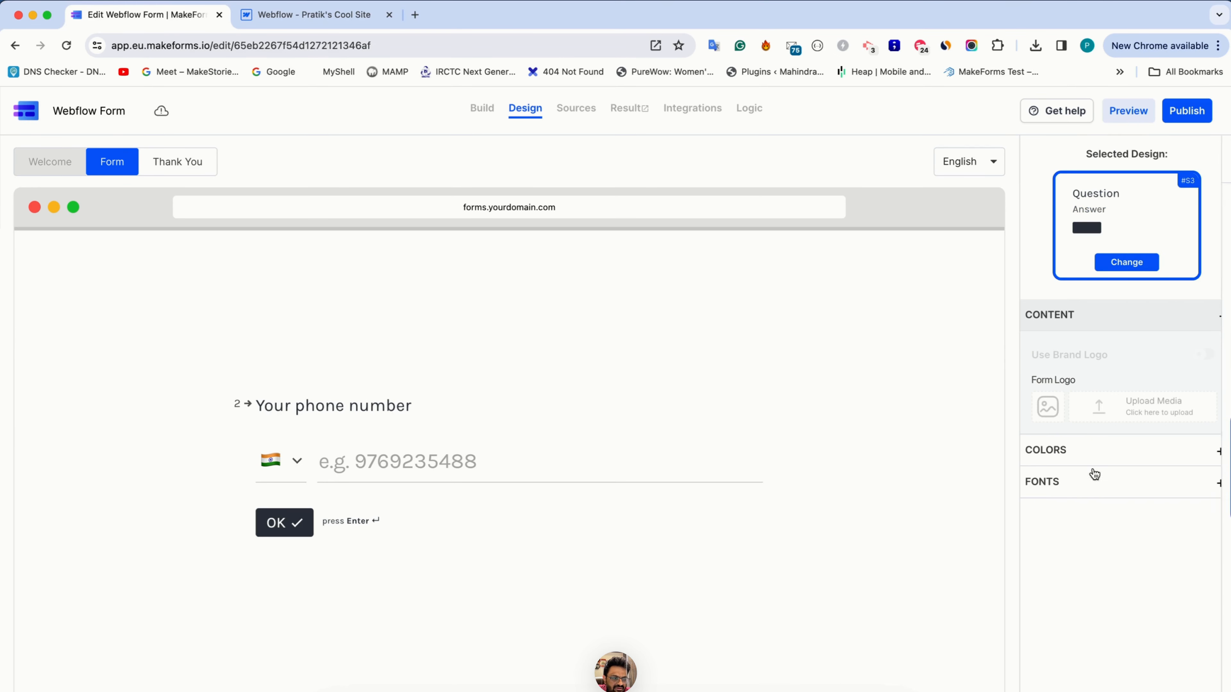
Set the form's question text color to near-black RGBA(8,8,8,1) and save the design change
{"action": "left_click", "coordinate": [1079, 461]}
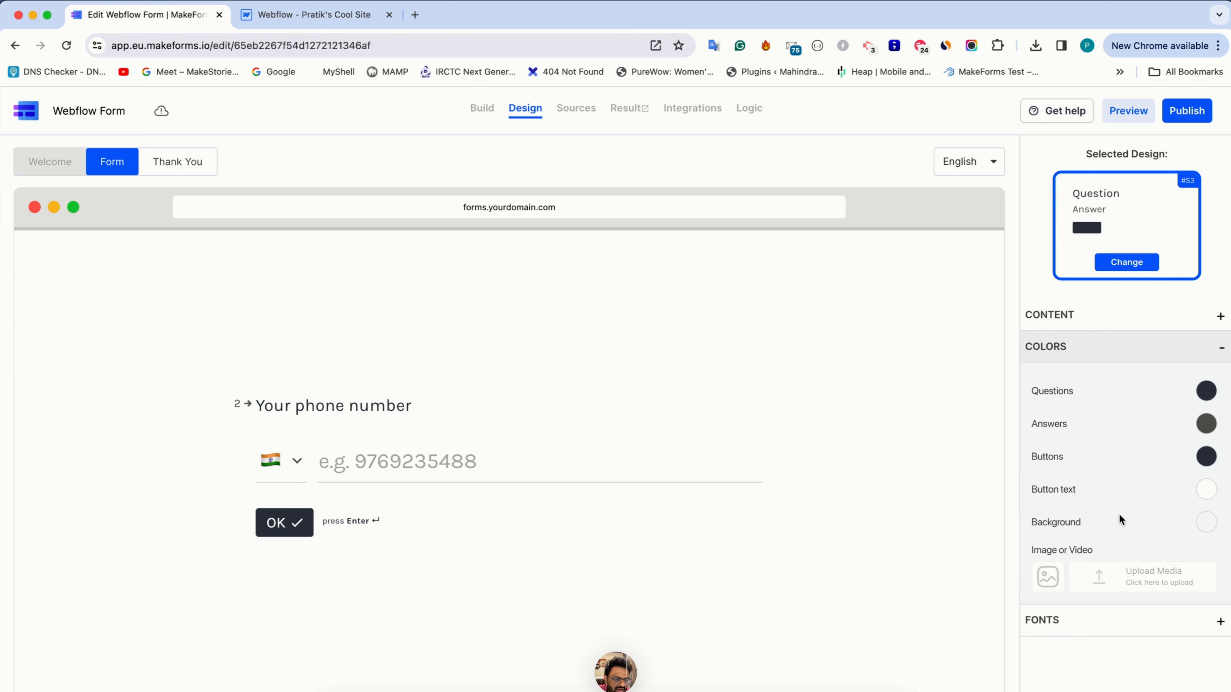
{"action": "left_click", "coordinate": [1206, 391]}
{"action": "left_click_drag", "start_coordinate": [1077, 464], "coordinate": [1032, 493]}
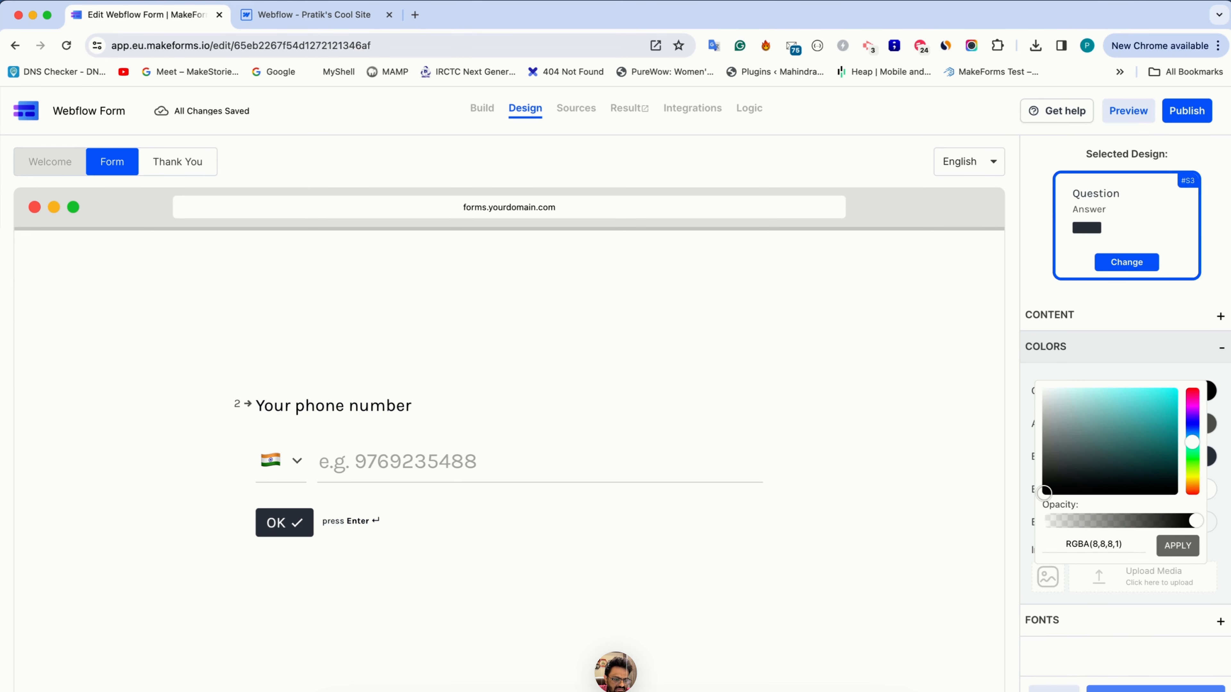
{"action": "left_click", "coordinate": [1156, 690]}
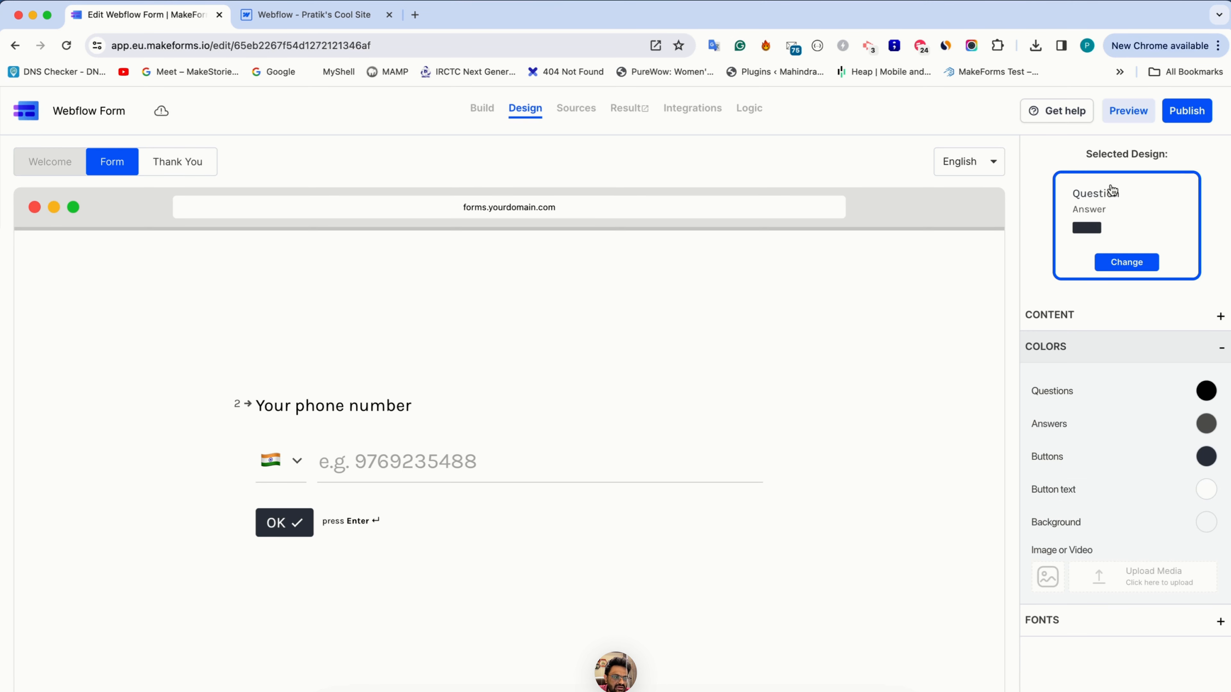
{"action": "left_click", "coordinate": [1138, 266]}
{"action": "left_click", "coordinate": [1161, 164]}
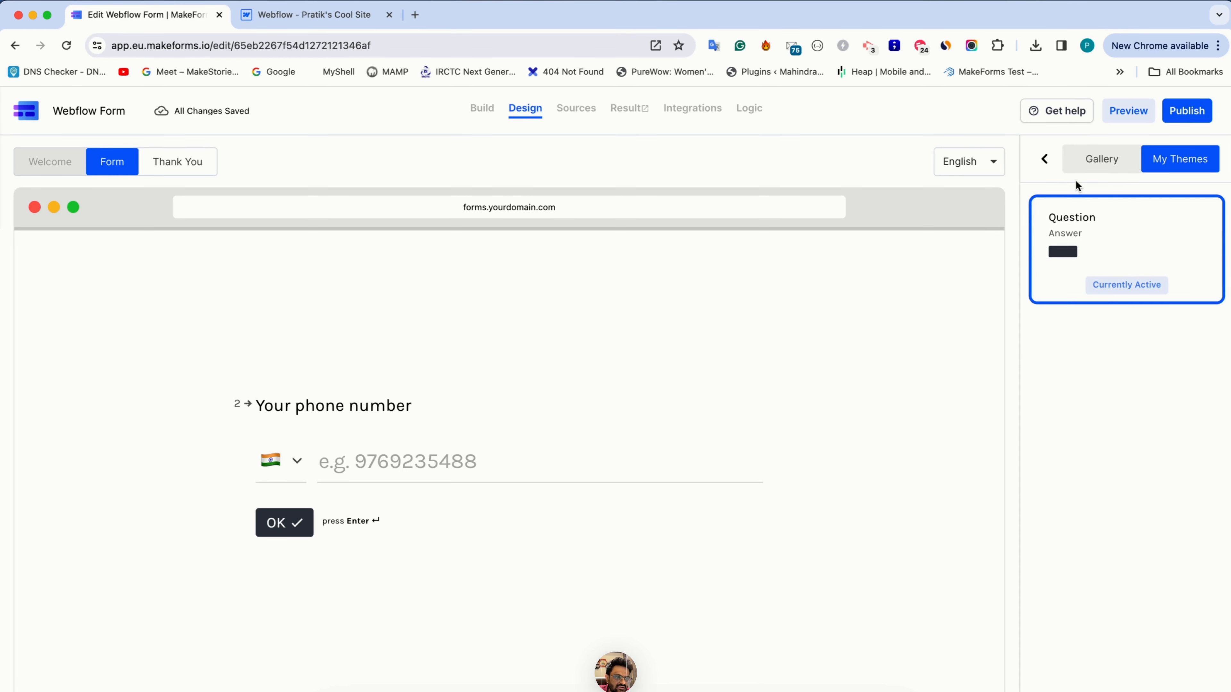
{"action": "left_click", "coordinate": [1043, 160]}
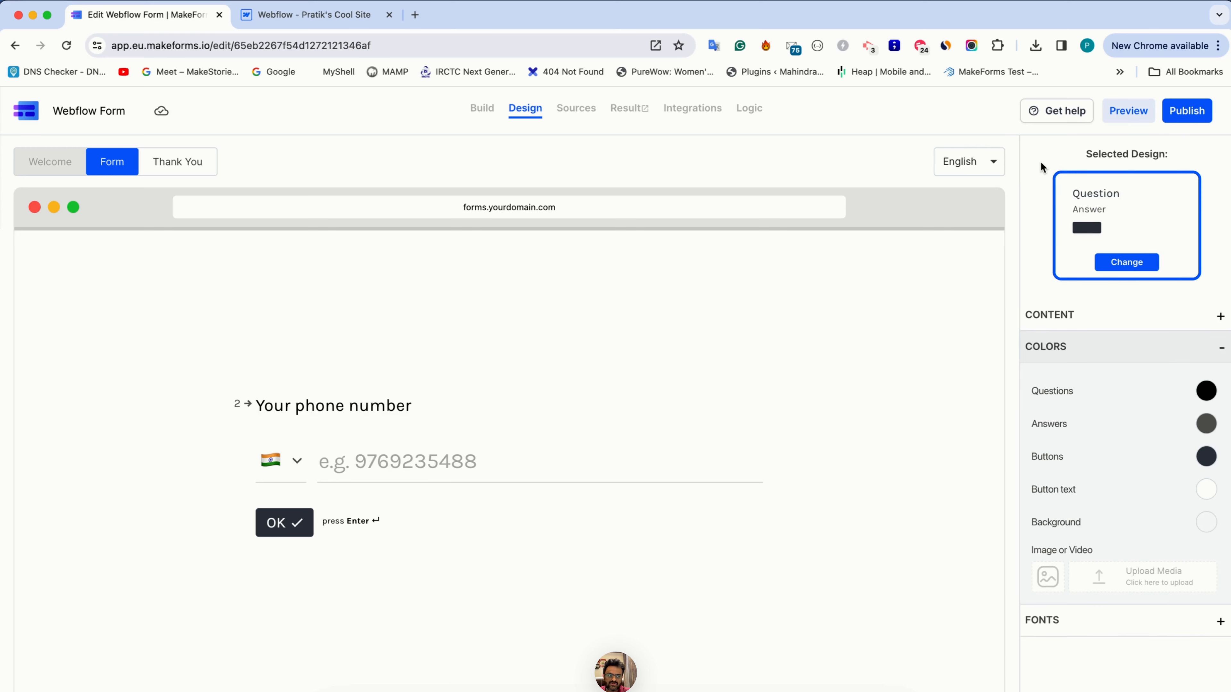
Publish the form on the eu.frms.link domain and create a JS Embed widget for it
{"action": "left_click", "coordinate": [1192, 111]}
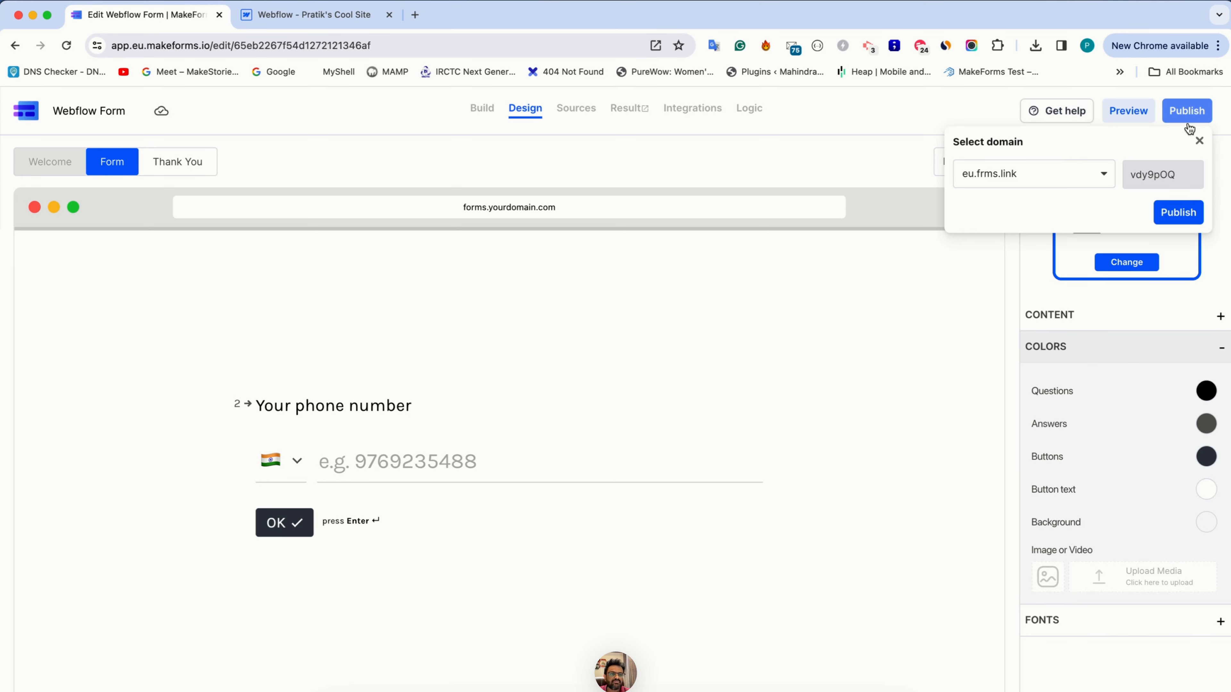
{"action": "left_click", "coordinate": [1180, 213]}
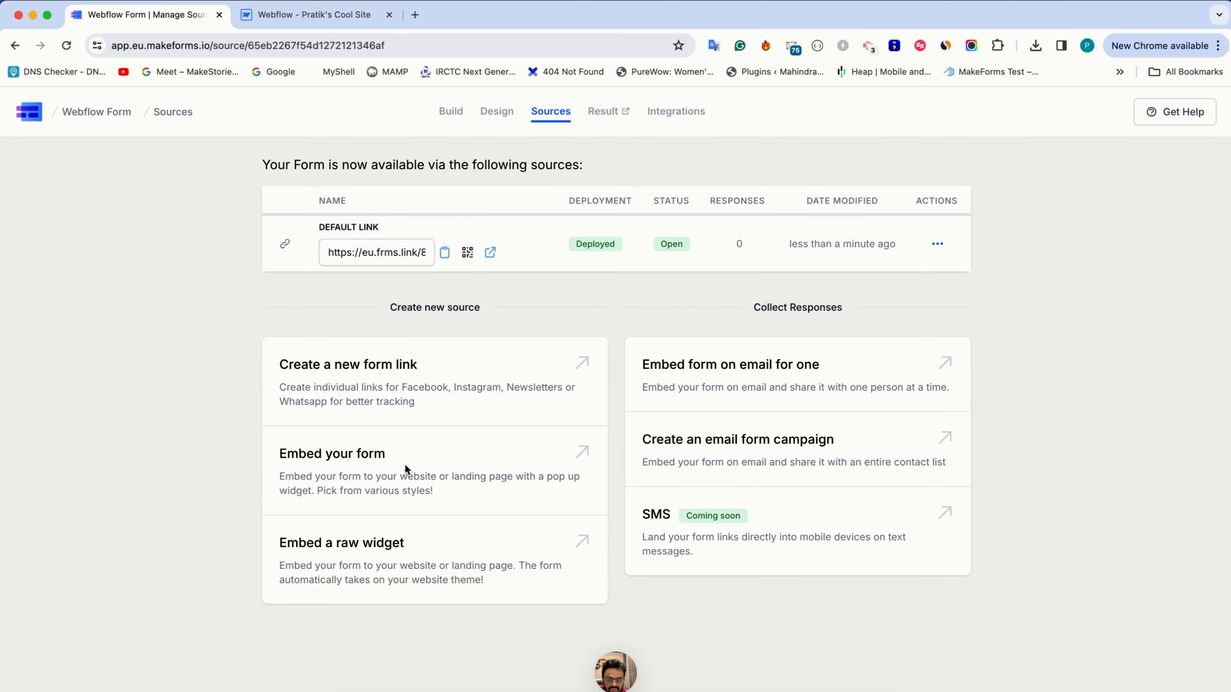
{"action": "left_click", "coordinate": [377, 471]}
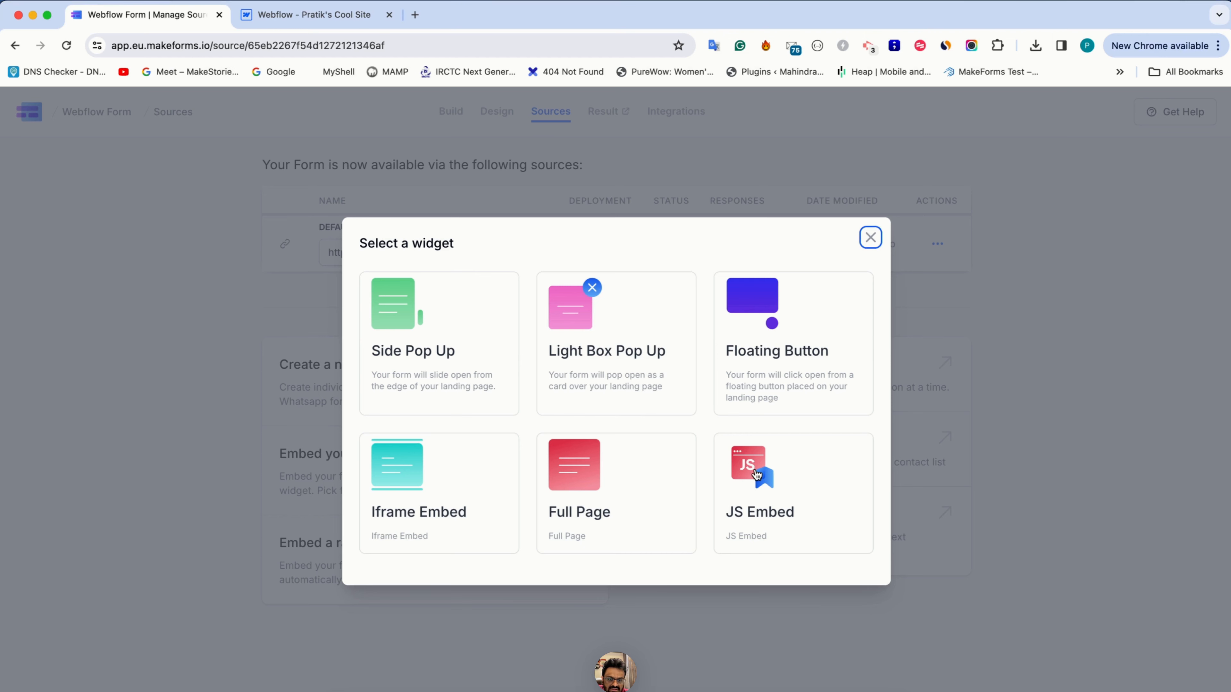
{"action": "left_click", "coordinate": [774, 442]}
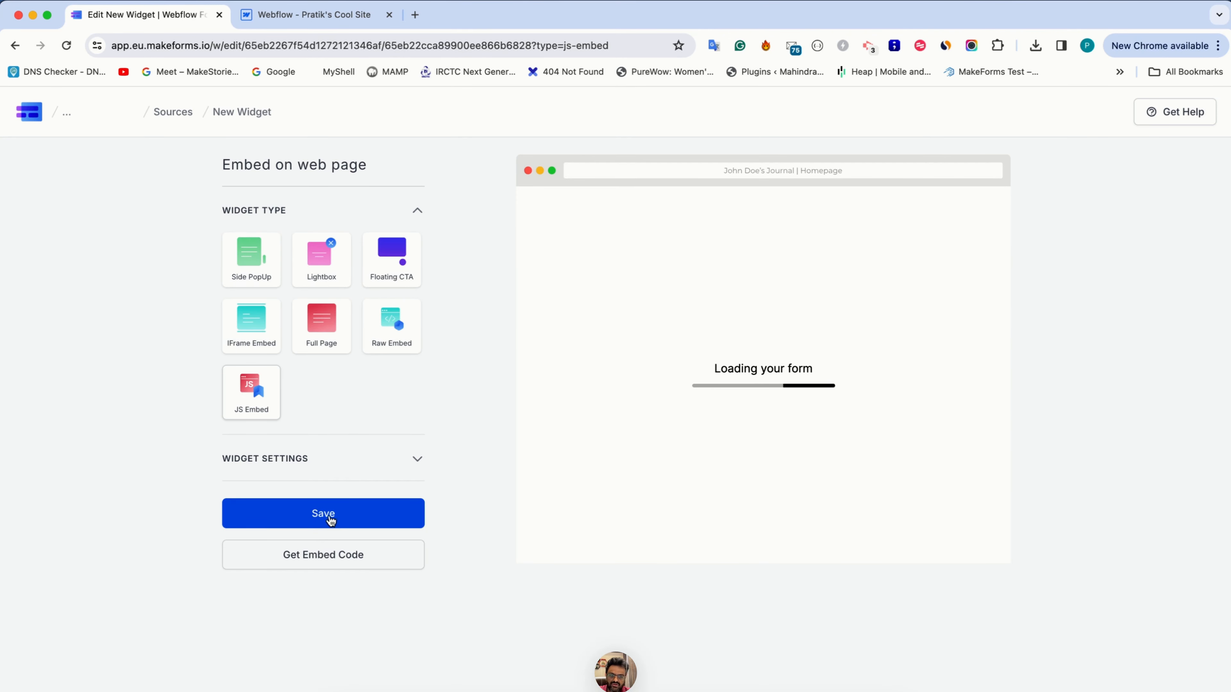
Name the widget "Webflow Widgets", save it, and bring up its embed code
{"action": "left_click", "coordinate": [341, 463]}
{"action": "left_click", "coordinate": [315, 493]}
{"action": "triple_click", "coordinate": [316, 493]}
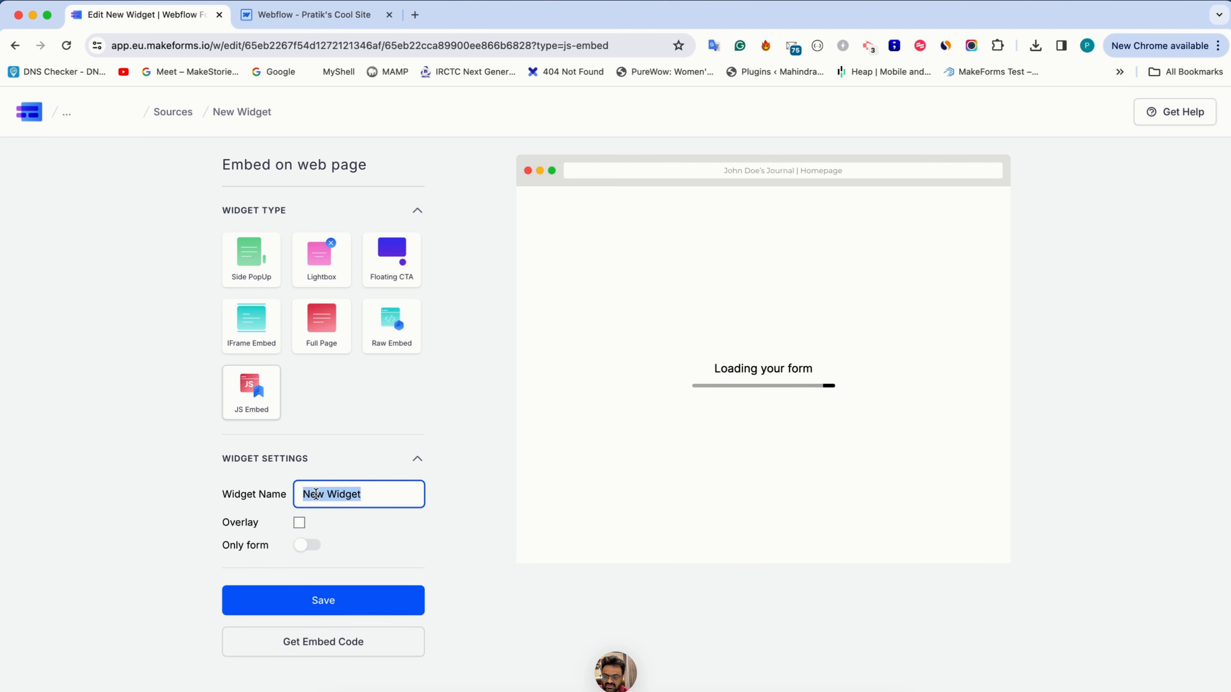
{"action": "type", "text": "Webflow"}
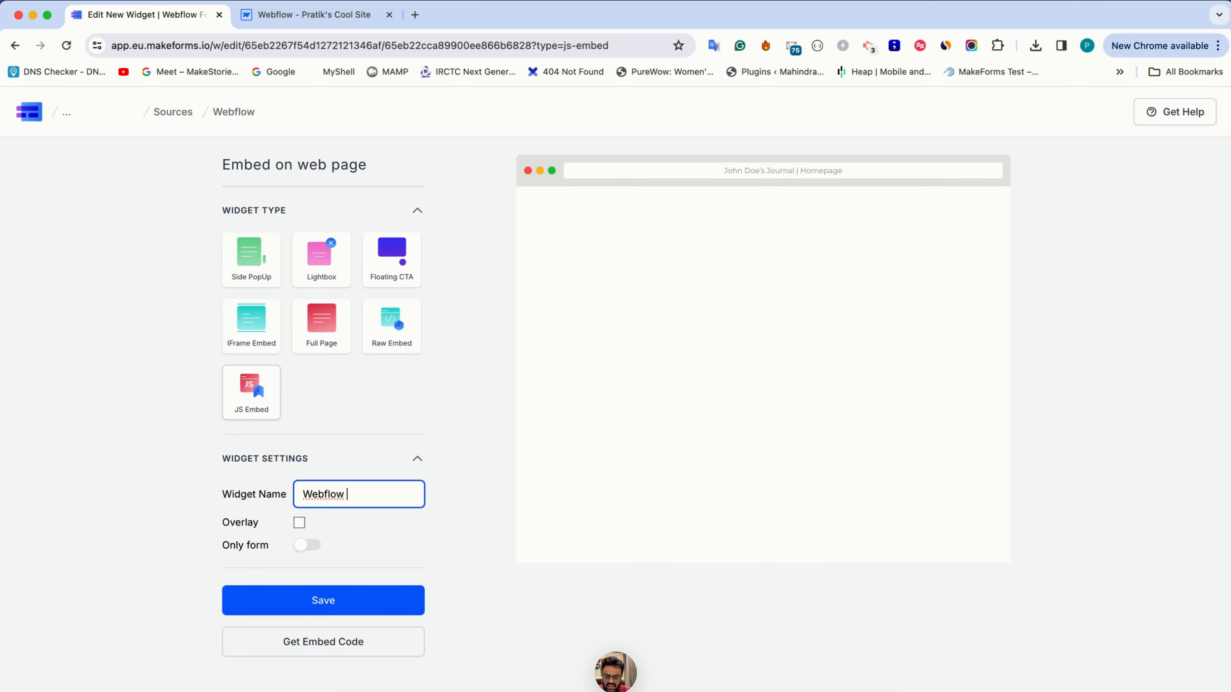
{"action": "type", "text": " Widgets"}
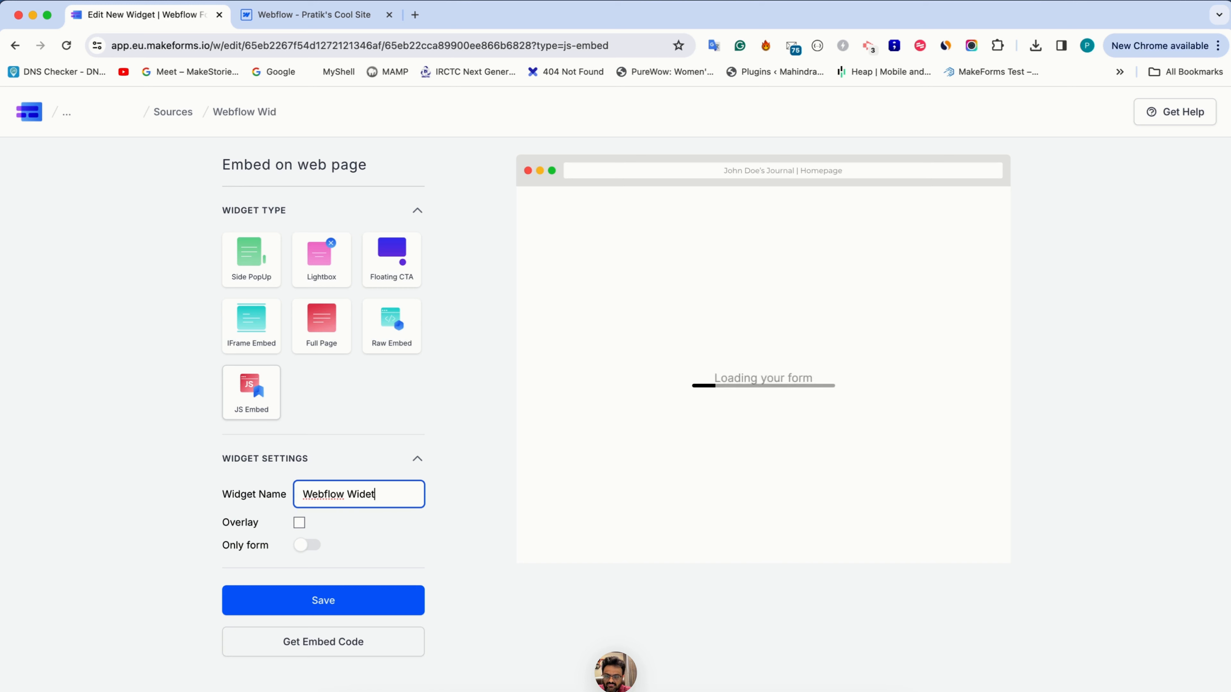
{"action": "left_click", "coordinate": [289, 613]}
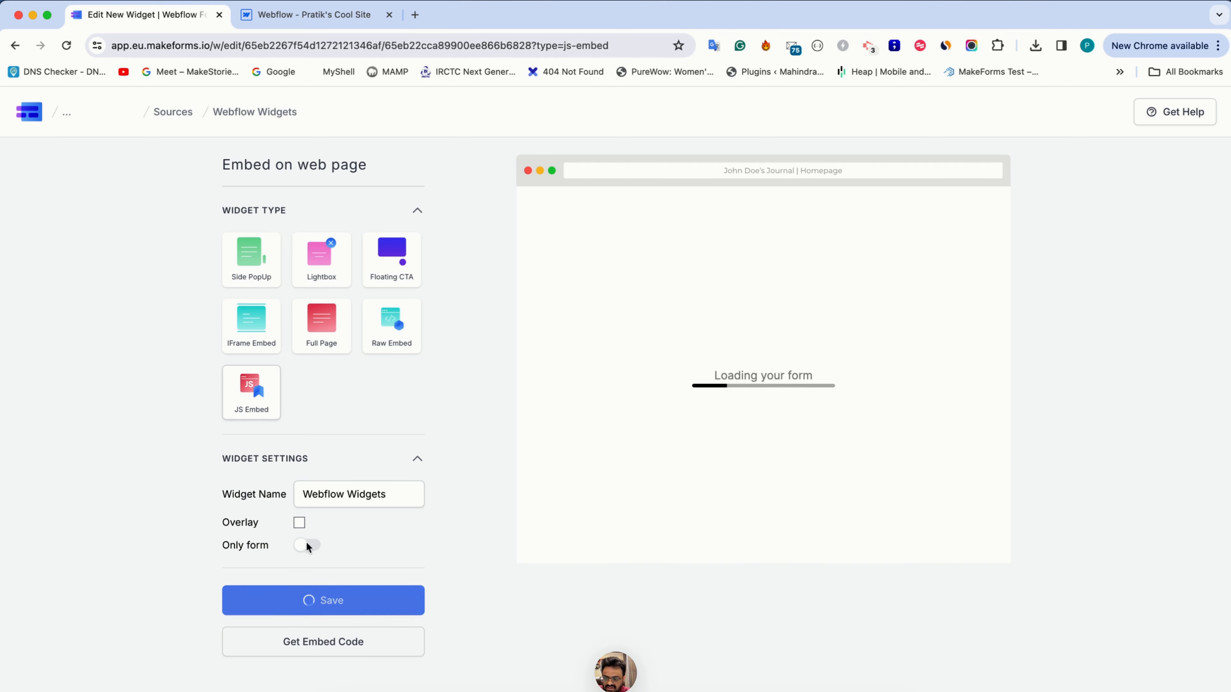
{"action": "left_click", "coordinate": [368, 643]}
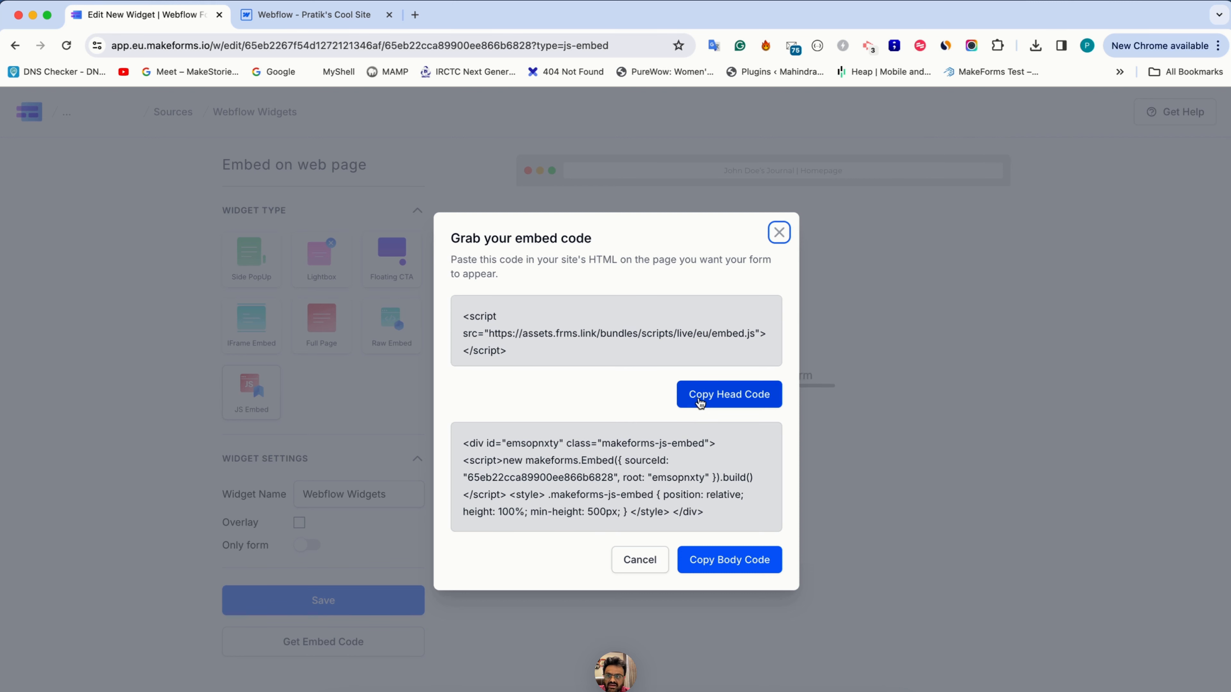
Switch to the Webflow site and add an HTML Embed element below the hero image in the Hero Stack
{"action": "key", "text": "ctrl+Tab"}
{"action": "left_click", "coordinate": [341, 583]}
{"action": "scroll", "coordinate": [341, 583], "scroll_direction": "down", "scroll_amount": 1}
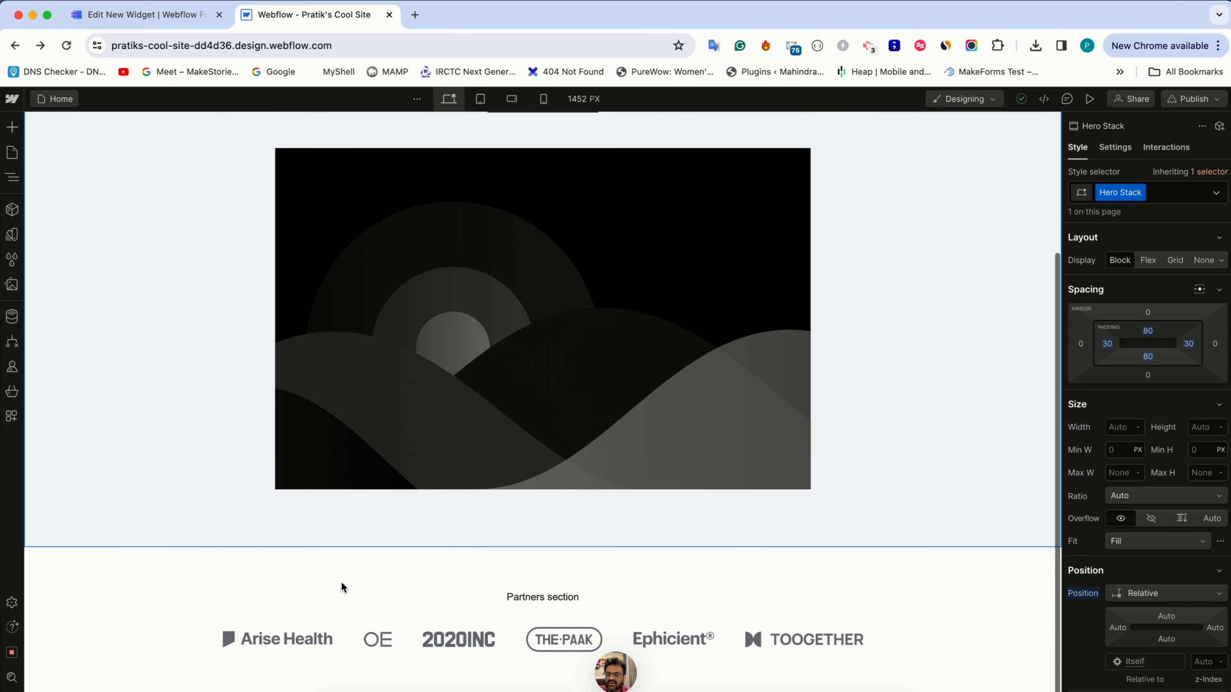
{"action": "scroll", "coordinate": [373, 555], "scroll_direction": "up", "scroll_amount": 4}
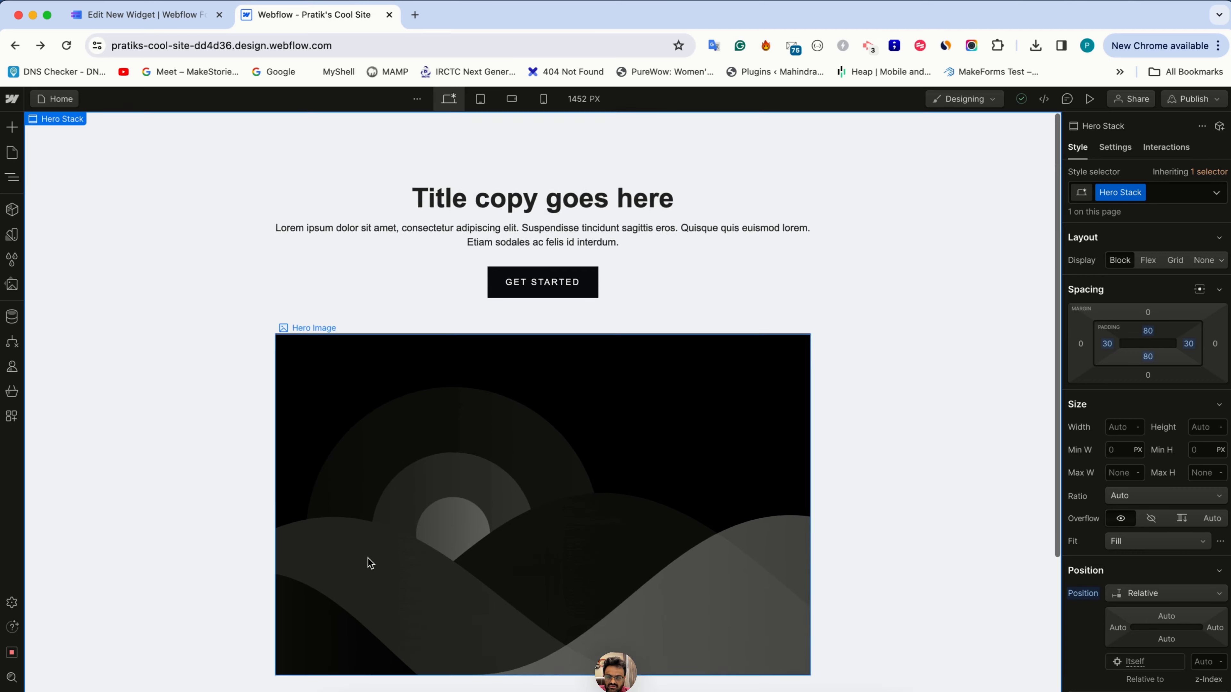
{"action": "scroll", "coordinate": [302, 553], "scroll_direction": "down", "scroll_amount": 4}
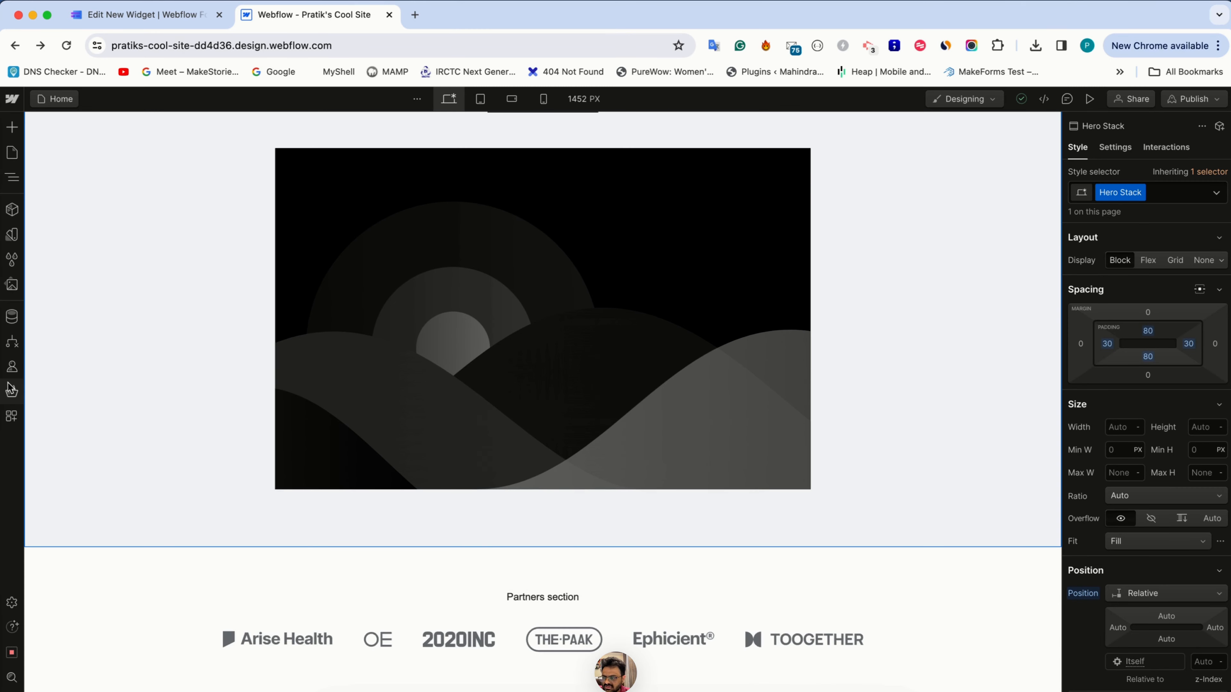
{"action": "left_click", "coordinate": [10, 127]}
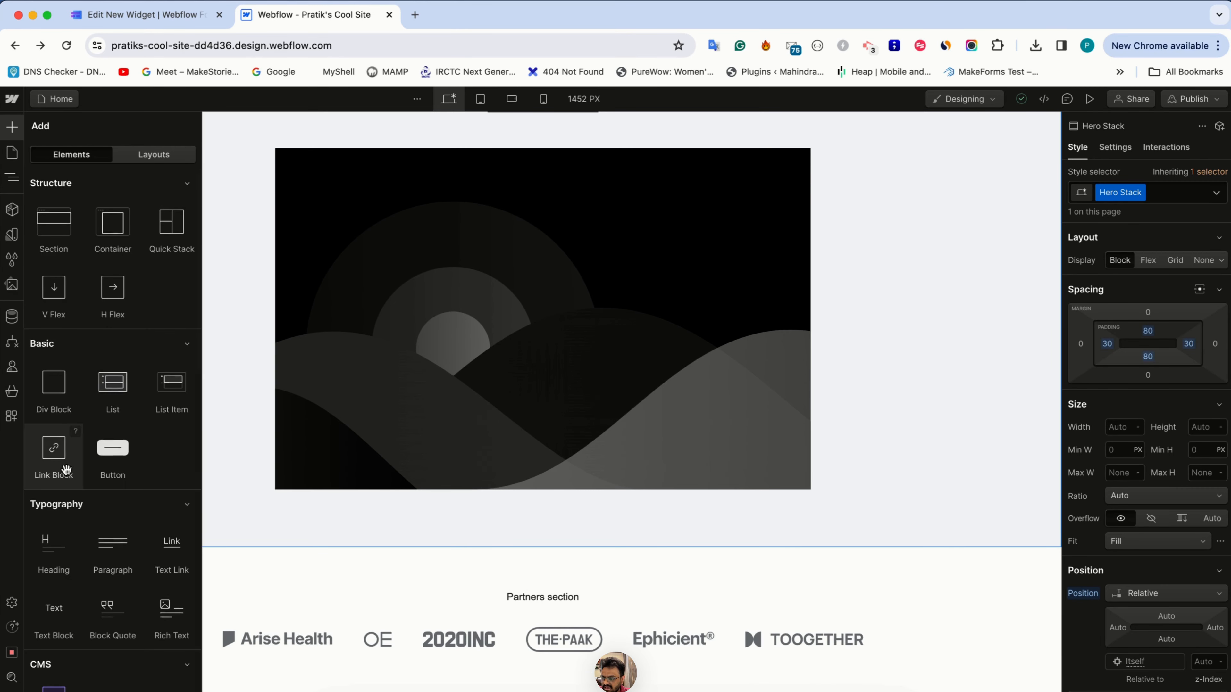
{"action": "scroll", "coordinate": [67, 469], "scroll_direction": "down", "scroll_amount": 8}
{"action": "scroll", "coordinate": [66, 469], "scroll_direction": "down", "scroll_amount": 3}
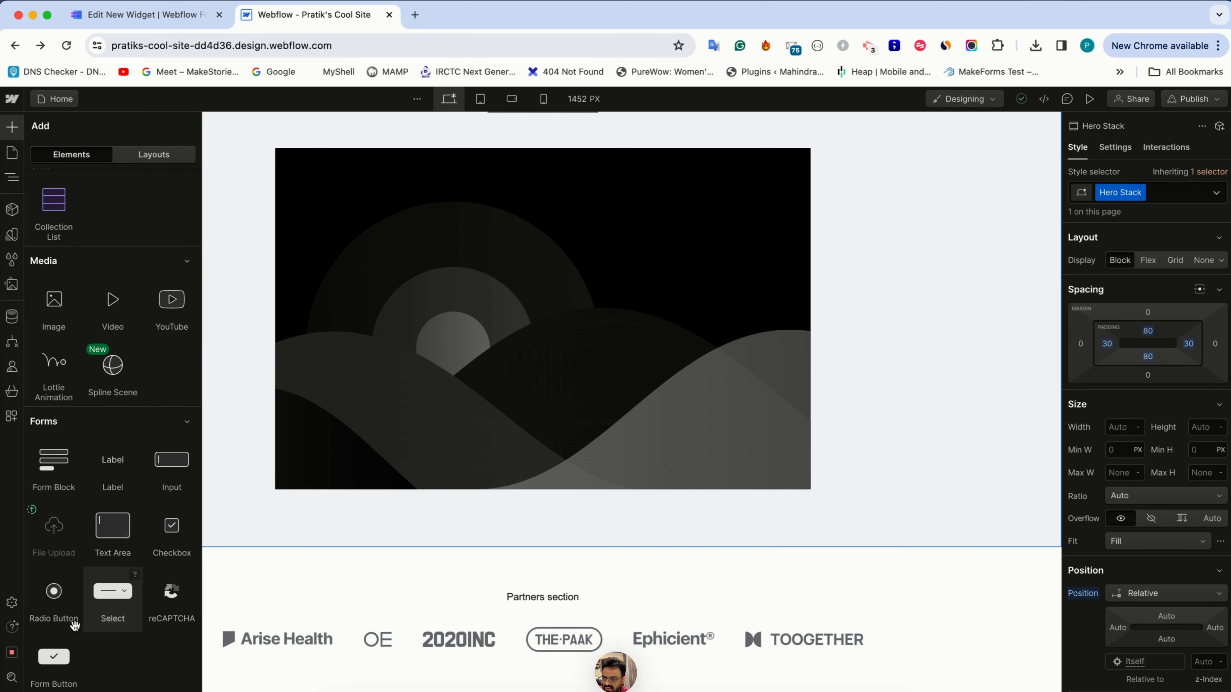
{"action": "scroll", "coordinate": [70, 615], "scroll_direction": "down", "scroll_amount": 5}
{"action": "left_click_drag", "start_coordinate": [56, 612], "coordinate": [376, 535]}
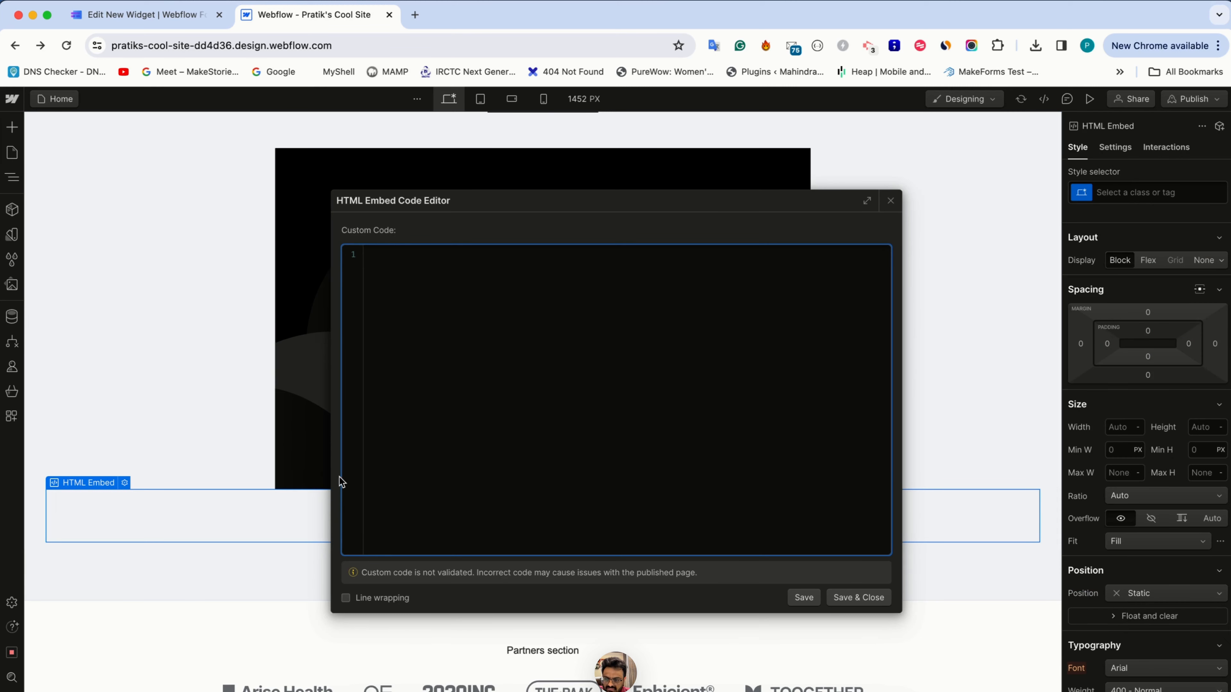
Copy the widget's head code from MakeForms and make it the only content of the Webflow embed's custom code
{"action": "type", "text": "https://webflow.com/apps/detail/typeform"}
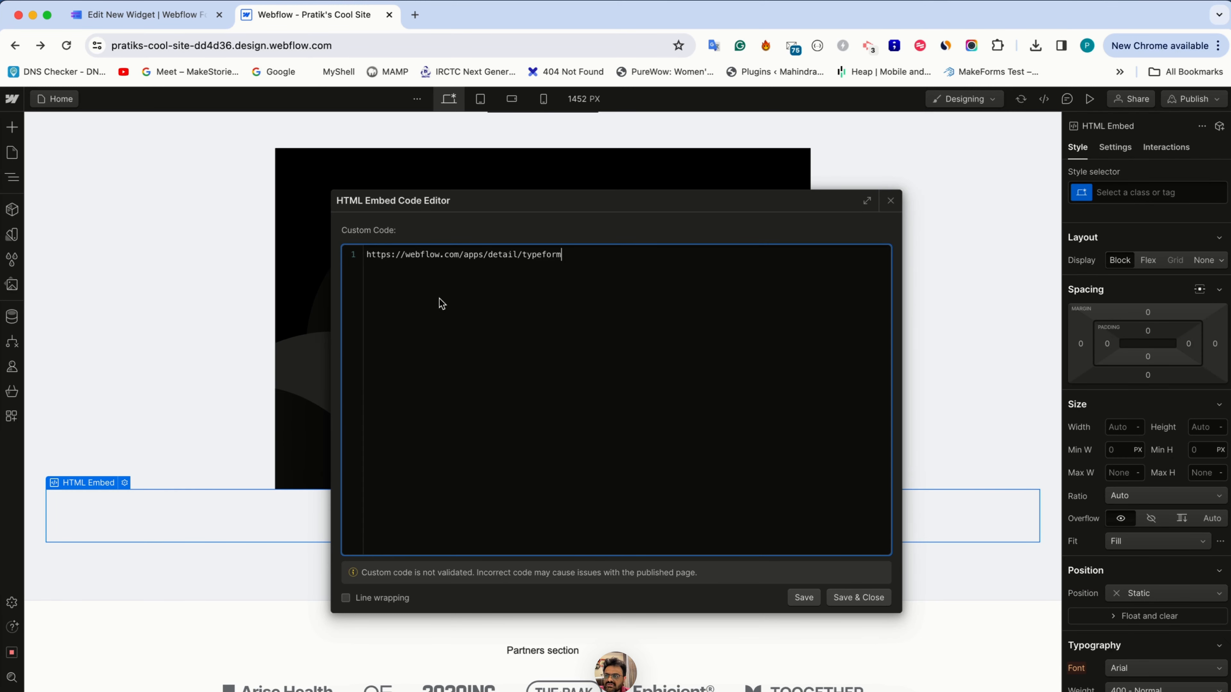
{"action": "key", "text": "ctrl+Tab"}
{"action": "left_click", "coordinate": [721, 393]}
{"action": "key", "text": "ctrl+Tab"}
{"action": "key", "text": "super+a"}
{"action": "key", "text": "super+v"}
Copy the widget's body code from MakeForms and add it after the head script, without a blank line between them
{"action": "key", "text": "ctrl+Tab"}
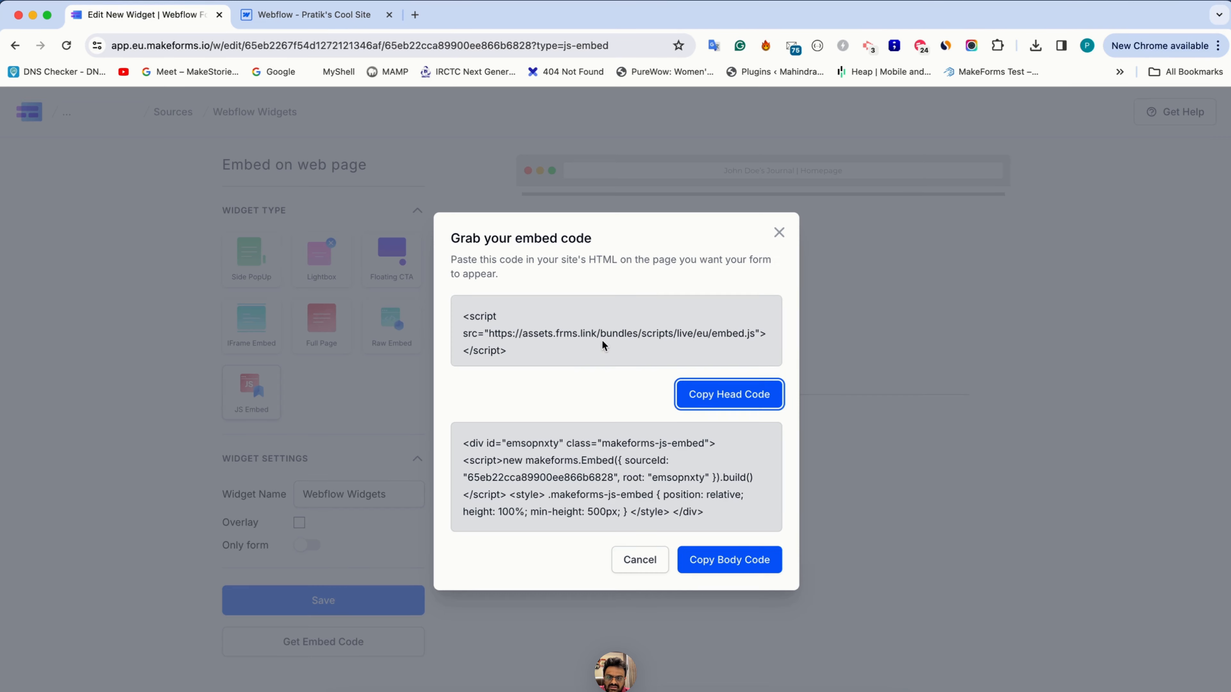
{"action": "left_click", "coordinate": [725, 562]}
{"action": "key", "text": "ctrl+Tab"}
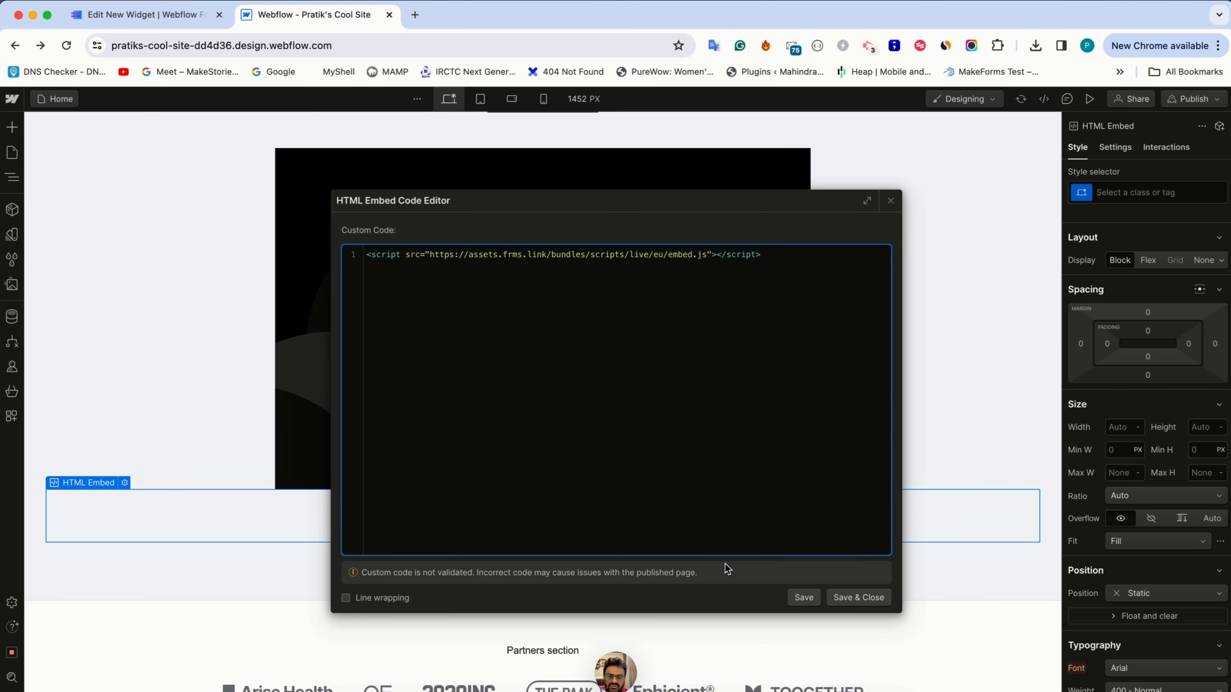
{"action": "key", "text": "super+v"}
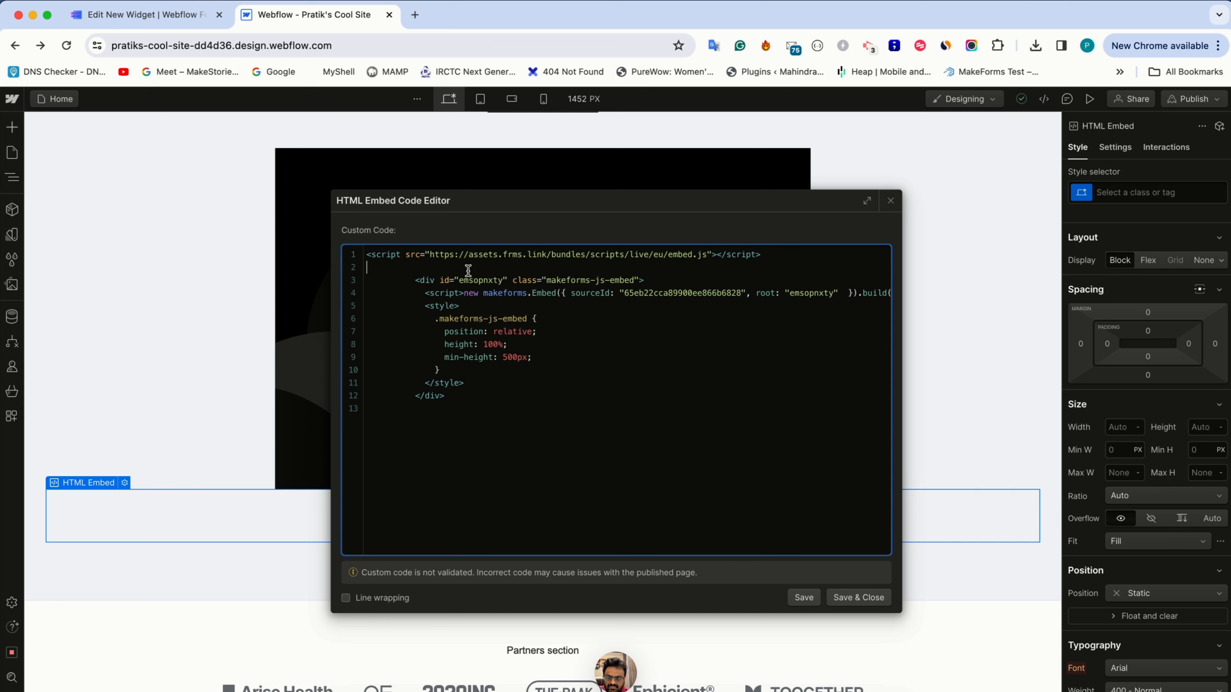
{"action": "key", "text": "BackSpace"}
Save the HTML embed's custom code and close the code editor
{"action": "key", "text": "super+Tab"}
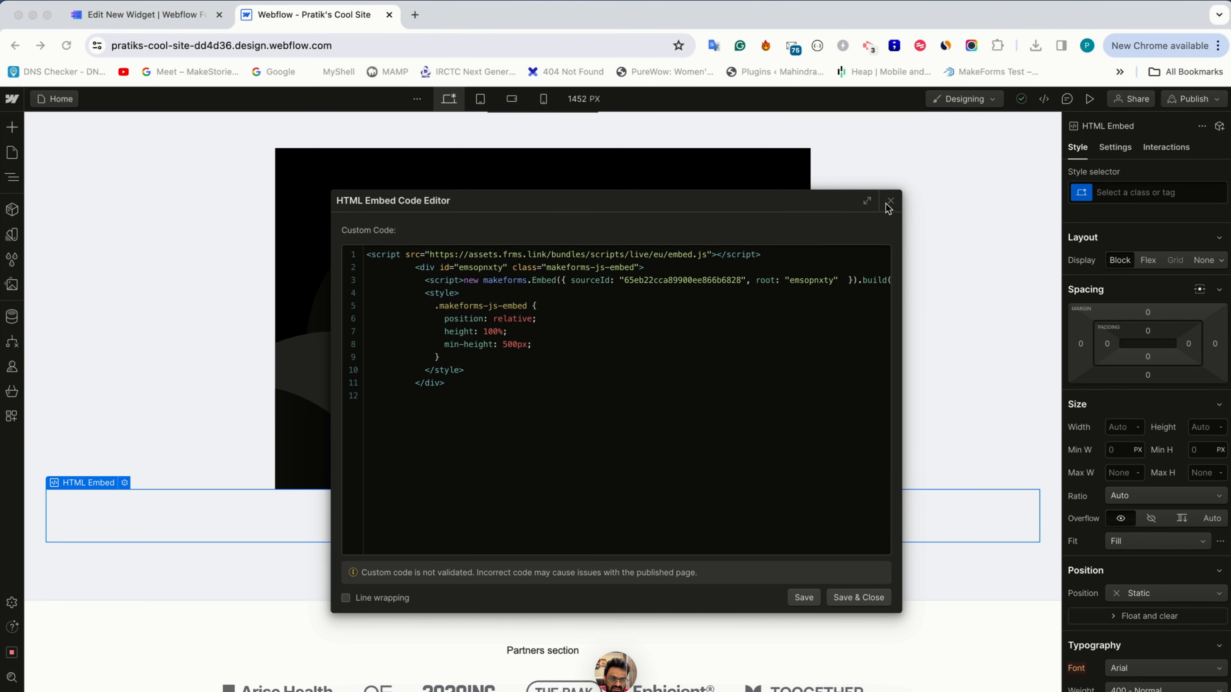
{"action": "key", "text": "super+Tab"}
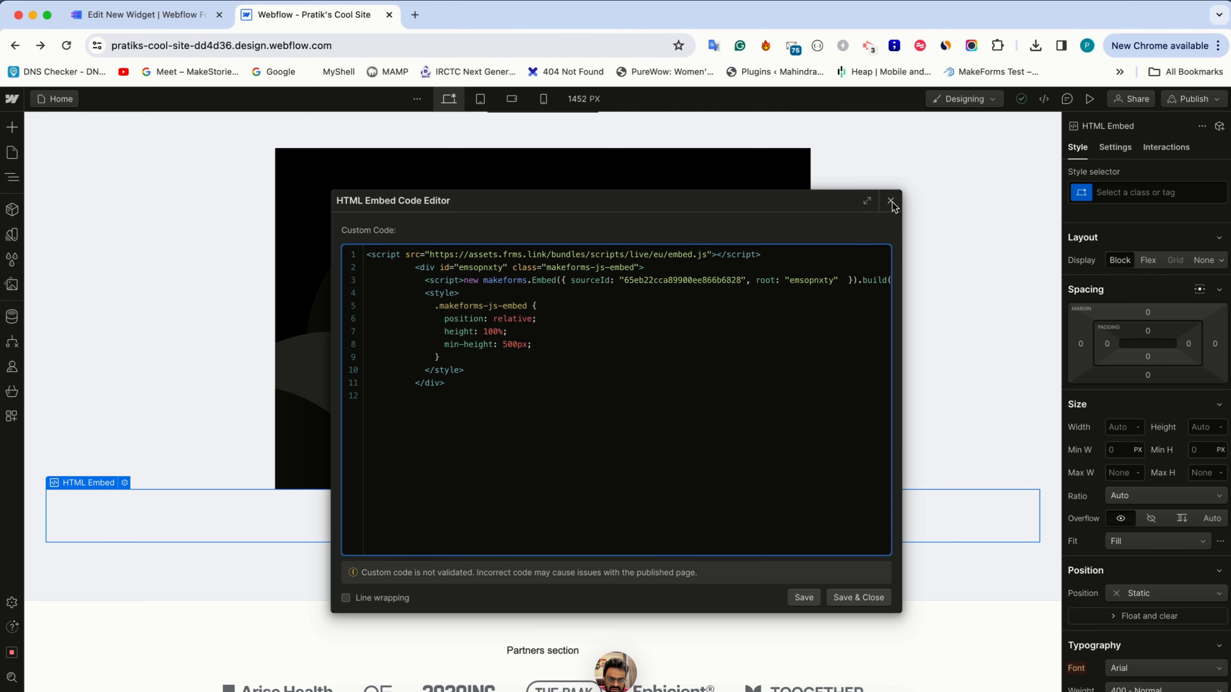
{"action": "left_click", "coordinate": [891, 201]}
{"action": "left_click", "coordinate": [709, 436]}
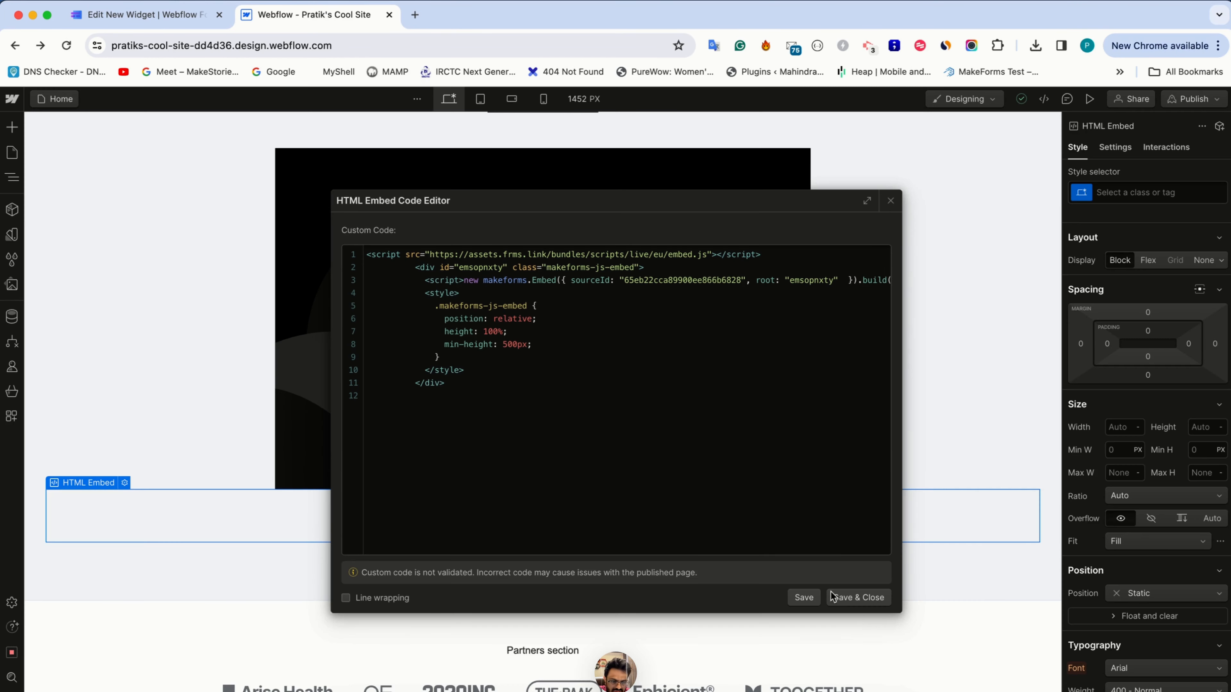
{"action": "left_click", "coordinate": [857, 600]}
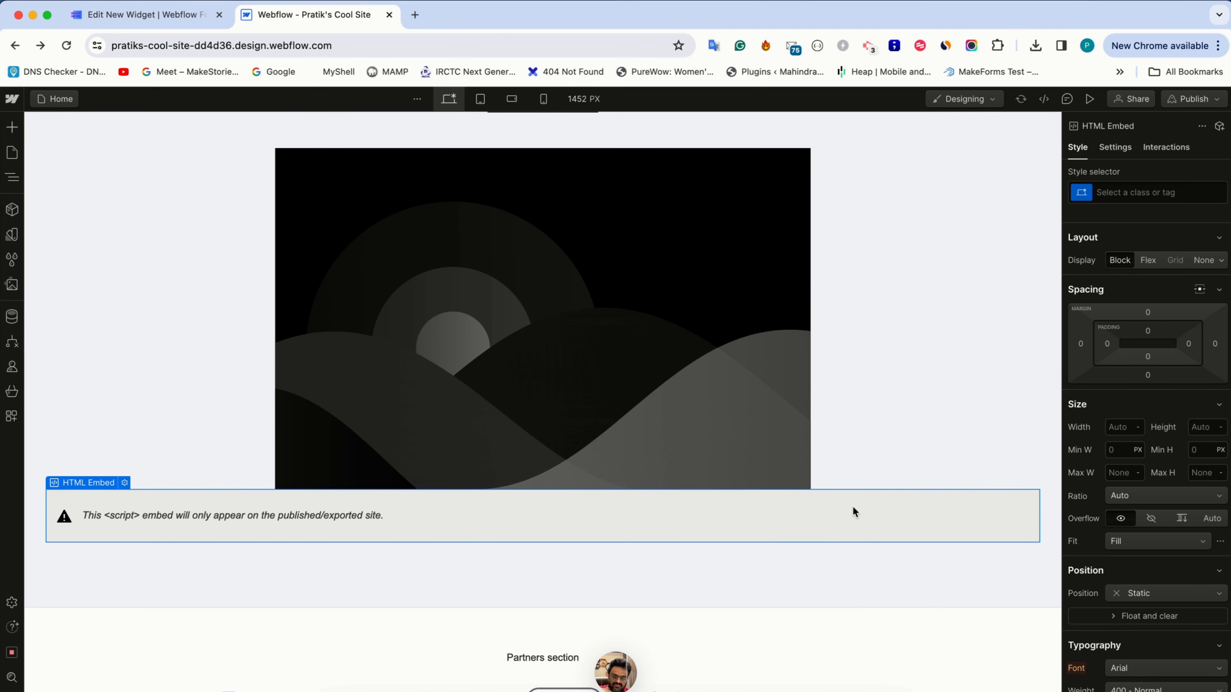
Set the HTML embed's top margin to 93 px
{"action": "left_click", "coordinate": [1148, 312]}
{"action": "left_click_drag", "start_coordinate": [1135, 337], "coordinate": [1152, 338]}
{"action": "left_click_drag", "start_coordinate": [1153, 338], "coordinate": [1157, 338]}
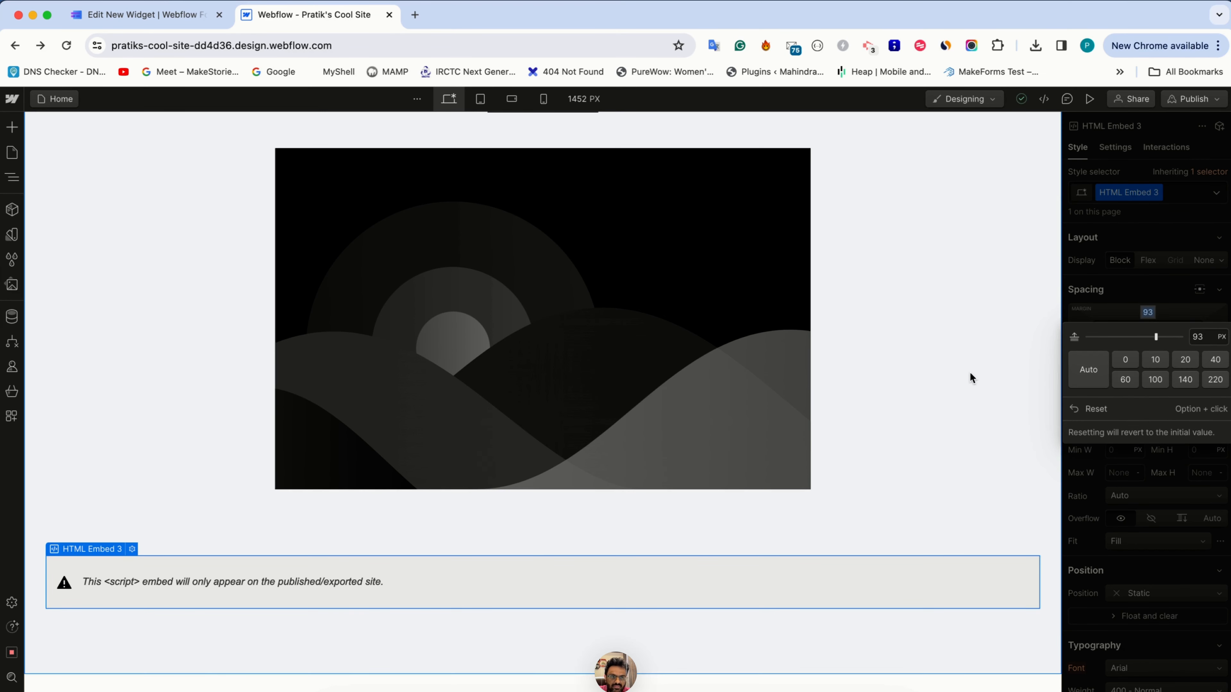
{"action": "left_click", "coordinate": [969, 372]}
Preview the home page and examine the area around the hero image and the embed
{"action": "left_click", "coordinate": [1090, 100]}
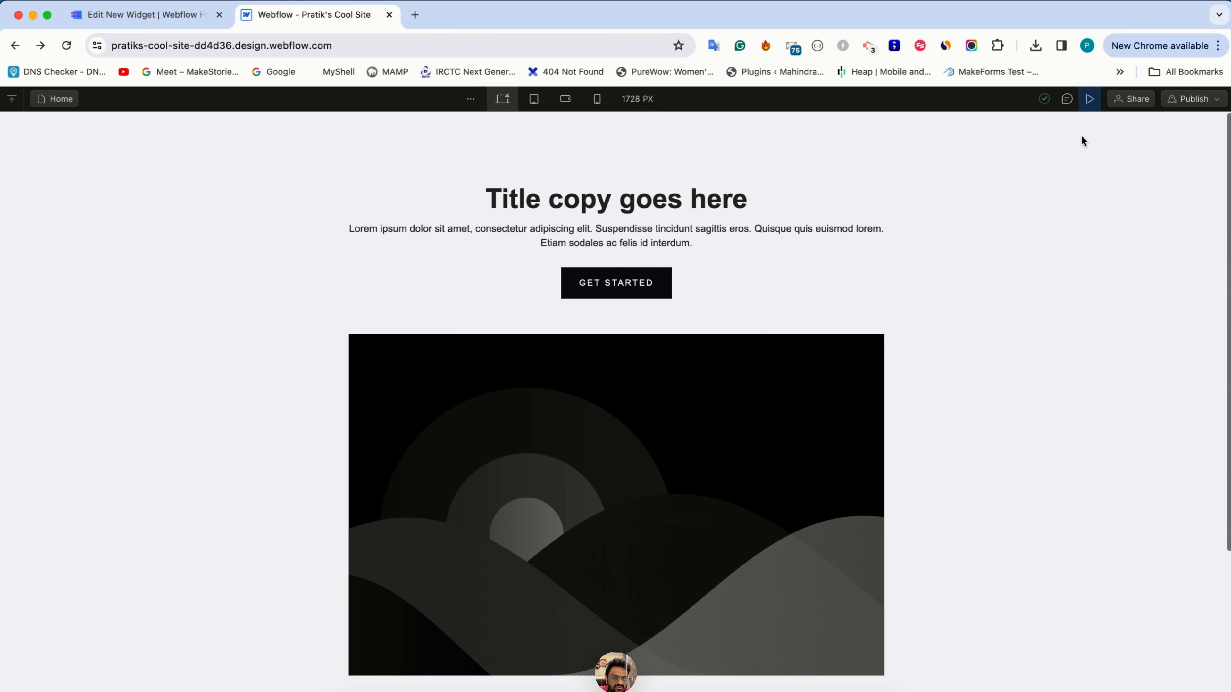
{"action": "scroll", "coordinate": [826, 357], "scroll_direction": "down", "scroll_amount": 5}
{"action": "scroll", "coordinate": [825, 357], "scroll_direction": "up", "scroll_amount": 5}
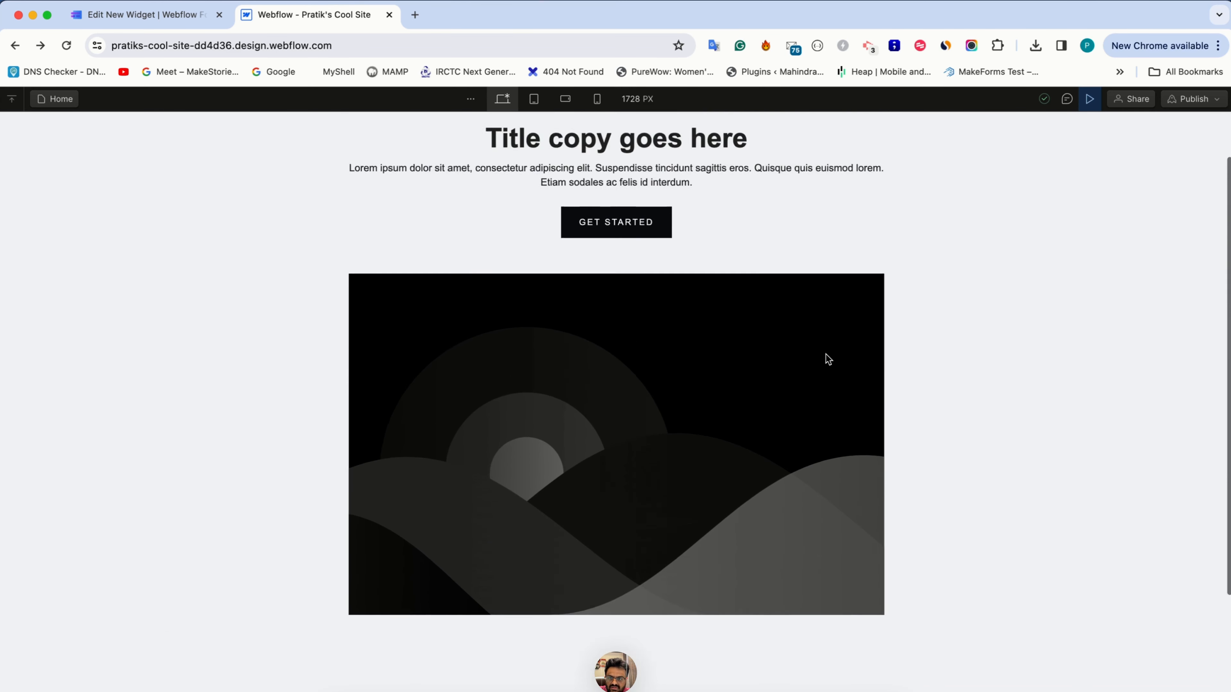
{"action": "scroll", "coordinate": [872, 217], "scroll_direction": "down", "scroll_amount": 5}
{"action": "scroll", "coordinate": [872, 218], "scroll_direction": "up", "scroll_amount": 5}
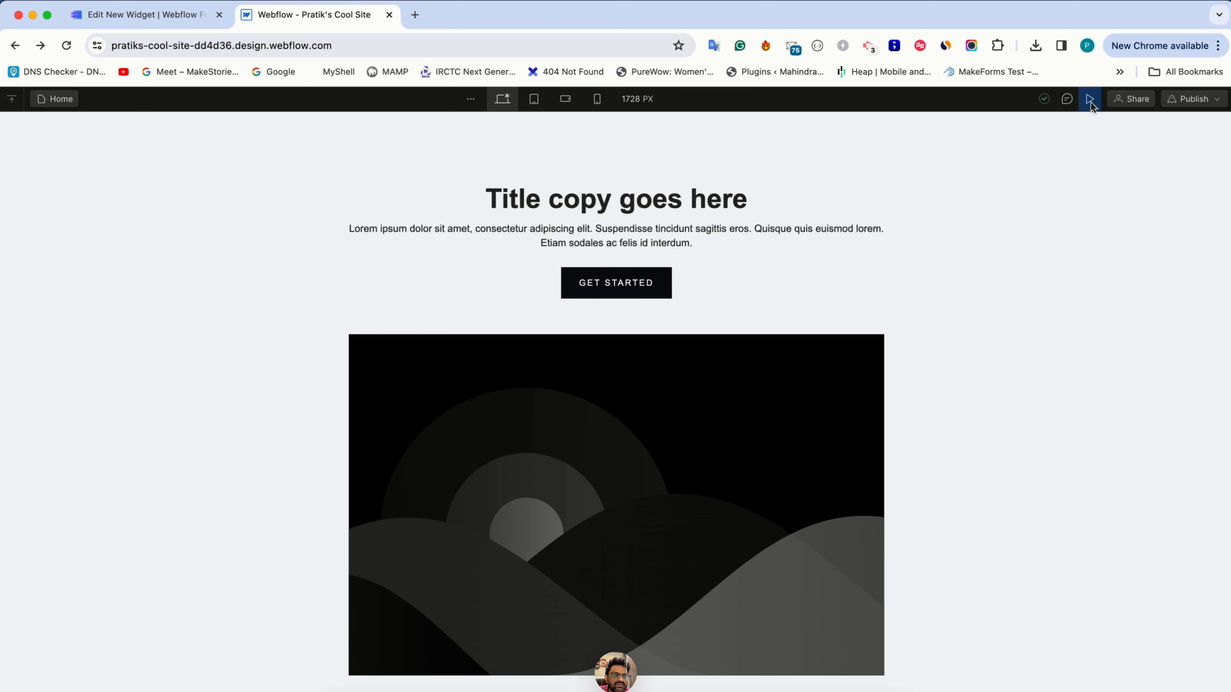
Publish the site to its webflow.io staging domain and open the live page at the embedded form
{"action": "left_click", "coordinate": [1169, 101]}
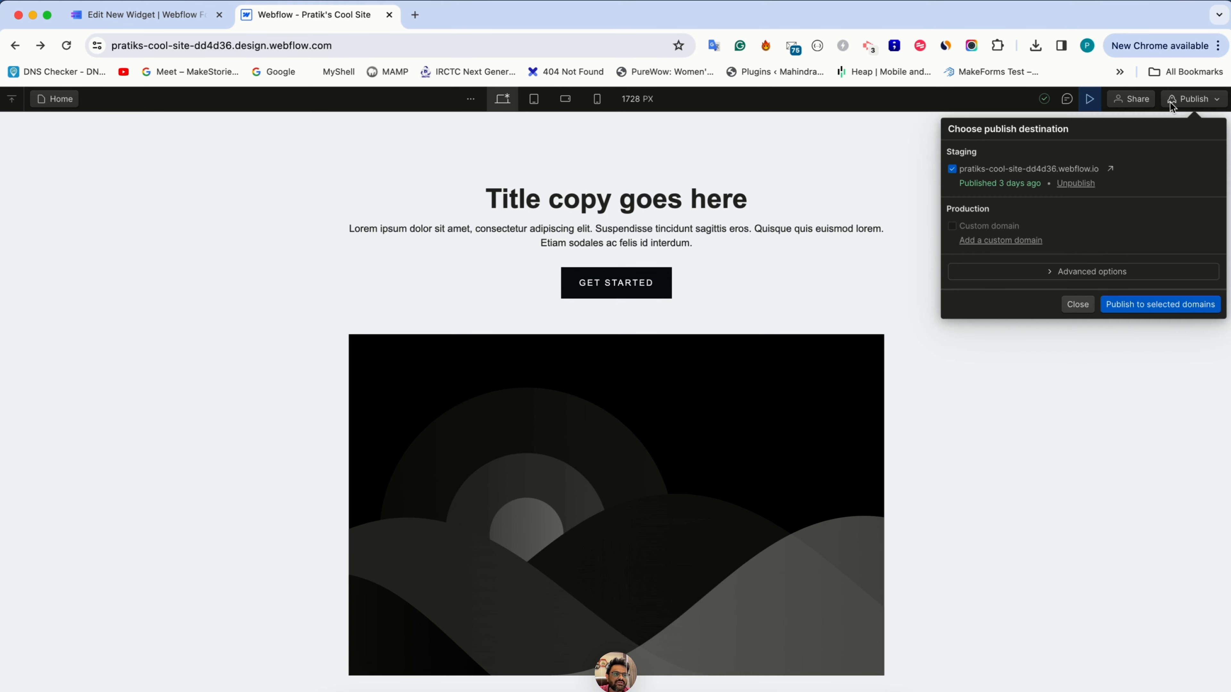
{"action": "left_click", "coordinate": [1128, 303]}
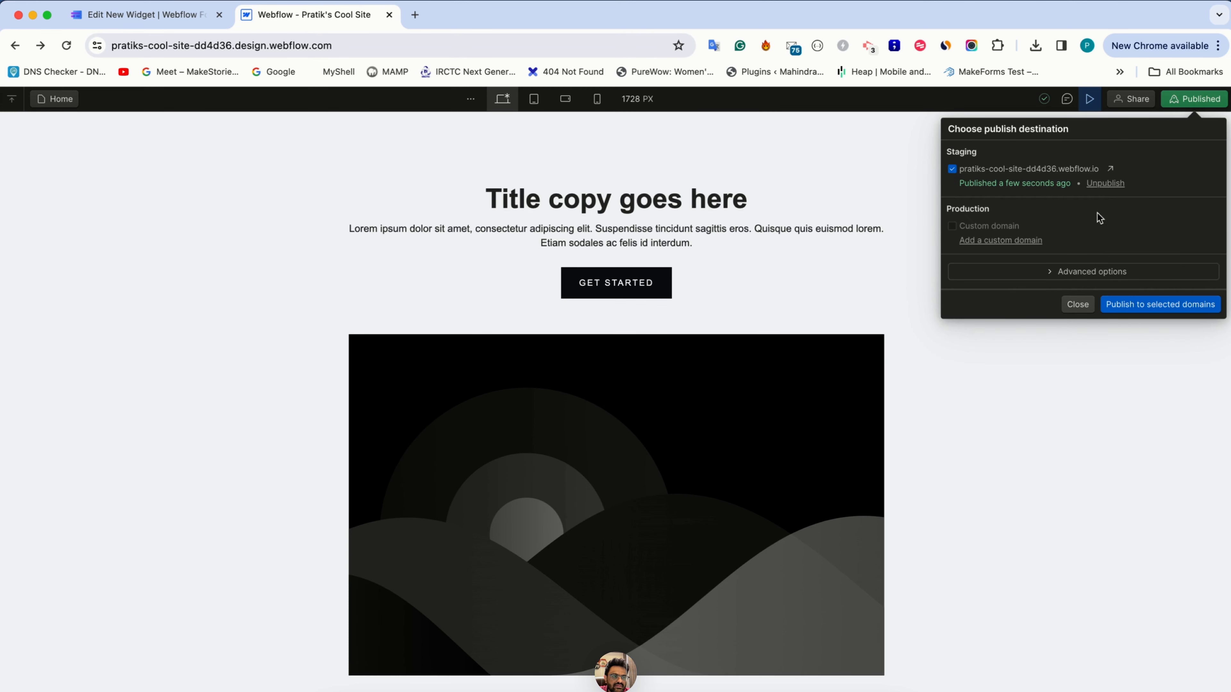
{"action": "left_click", "coordinate": [1110, 168]}
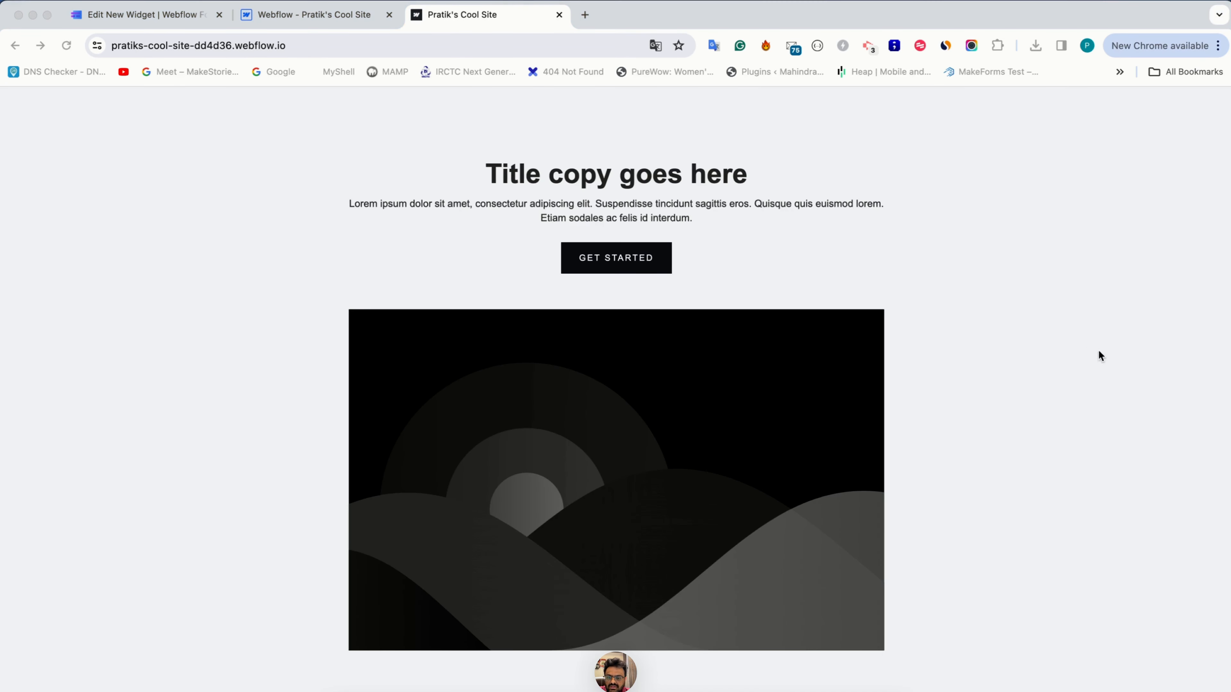
{"action": "scroll", "coordinate": [528, 431], "scroll_direction": "down", "scroll_amount": 10}
{"action": "scroll", "coordinate": [527, 433], "scroll_direction": "down", "scroll_amount": 2}
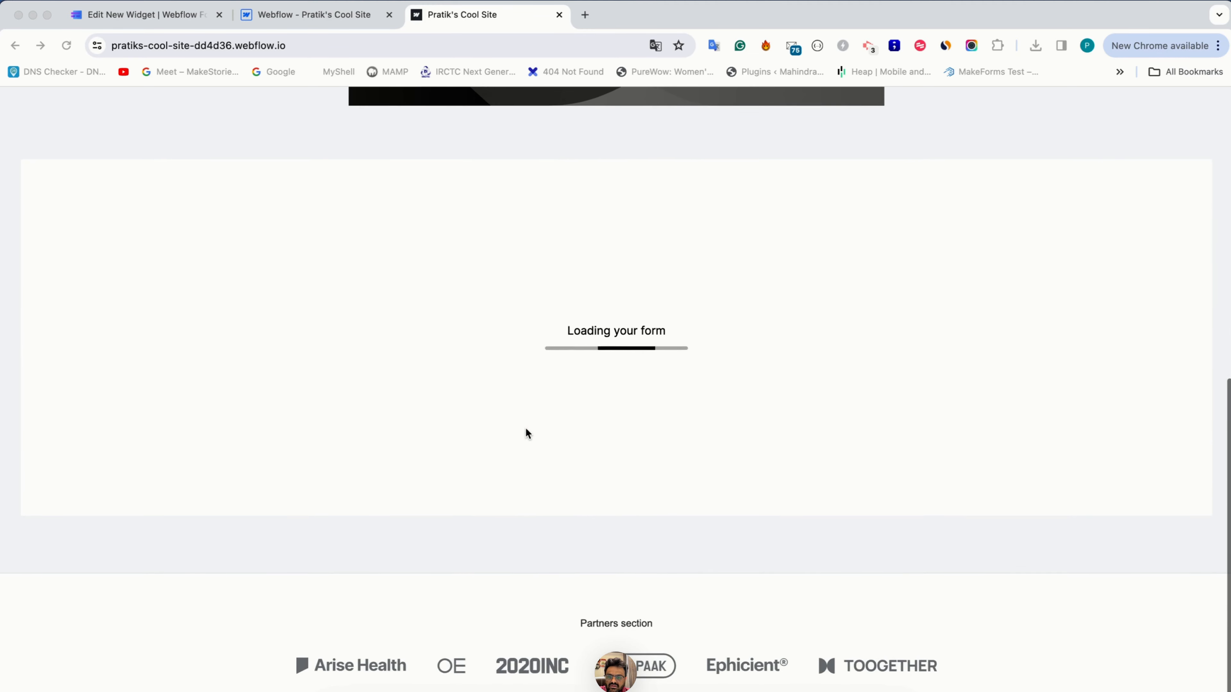